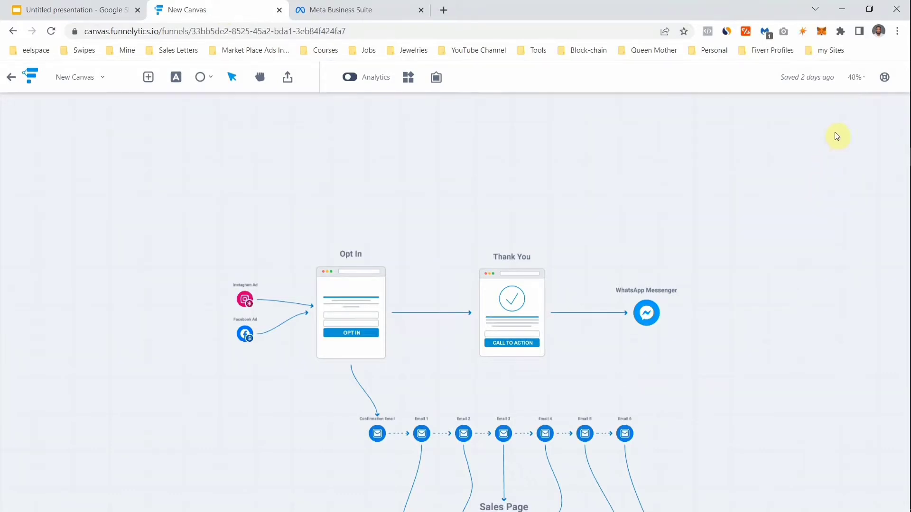
- Enlarge the funnel canvas and examine the path from the Instagram and Facebook ads through Opt In and Thank You to WhatsApp Messenger
{"action": "left_click", "coordinate": [852, 85]}
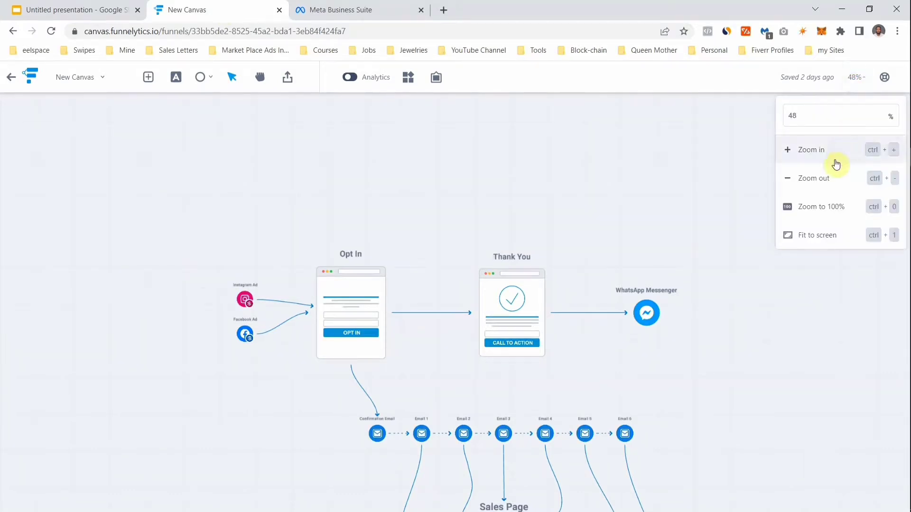
{"action": "left_click", "coordinate": [801, 151]}
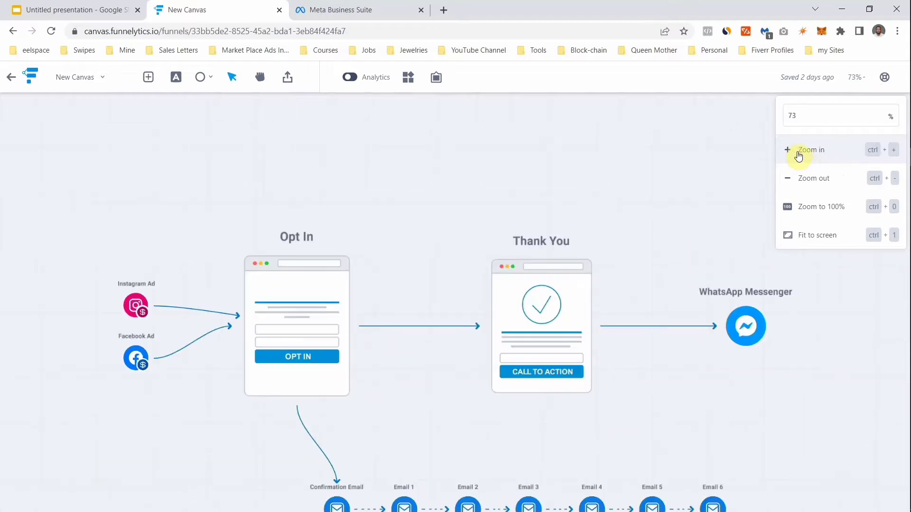
{"action": "left_click", "coordinate": [304, 184]}
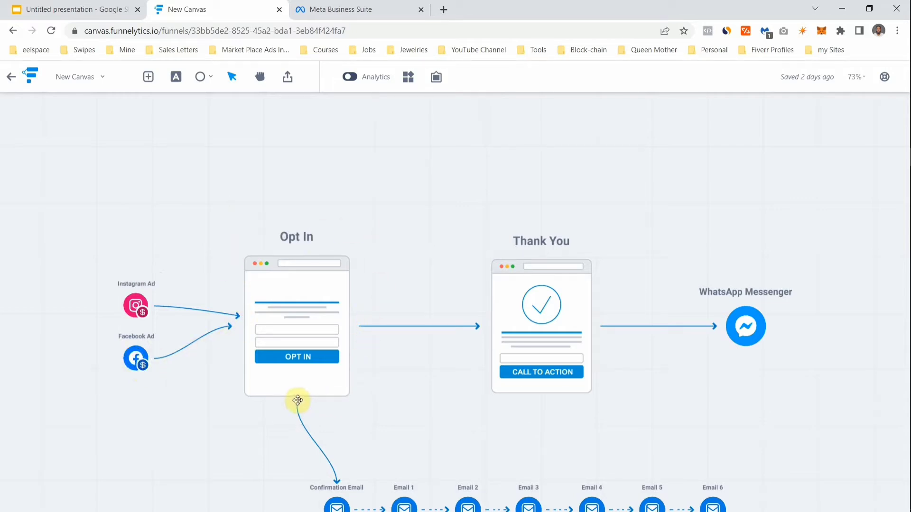
{"action": "scroll", "coordinate": [281, 273], "scroll_direction": "down", "scroll_amount": 2}
{"action": "scroll", "coordinate": [281, 273], "scroll_direction": "down", "scroll_amount": 3}
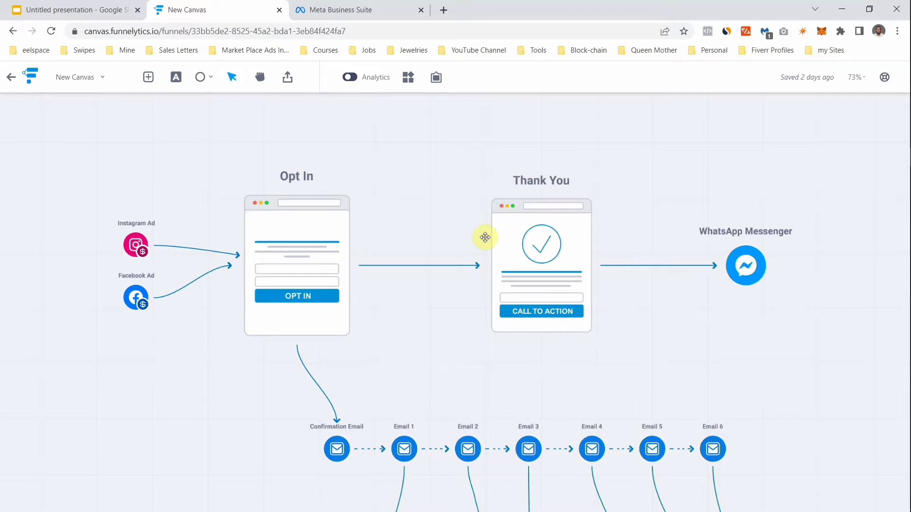
{"action": "scroll", "coordinate": [485, 237], "scroll_direction": "down", "scroll_amount": 1}
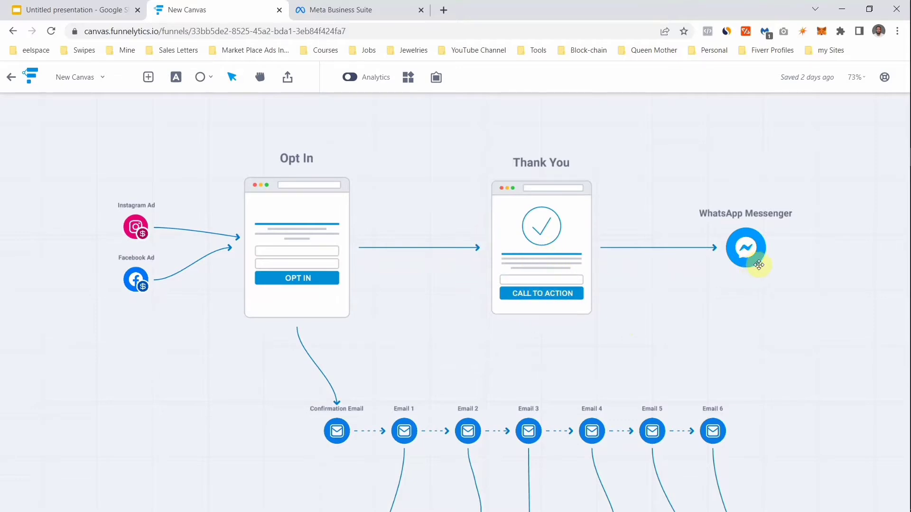
{"action": "scroll", "coordinate": [539, 242], "scroll_direction": "down", "scroll_amount": 2}
{"action": "scroll", "coordinate": [532, 254], "scroll_direction": "down", "scroll_amount": 5}
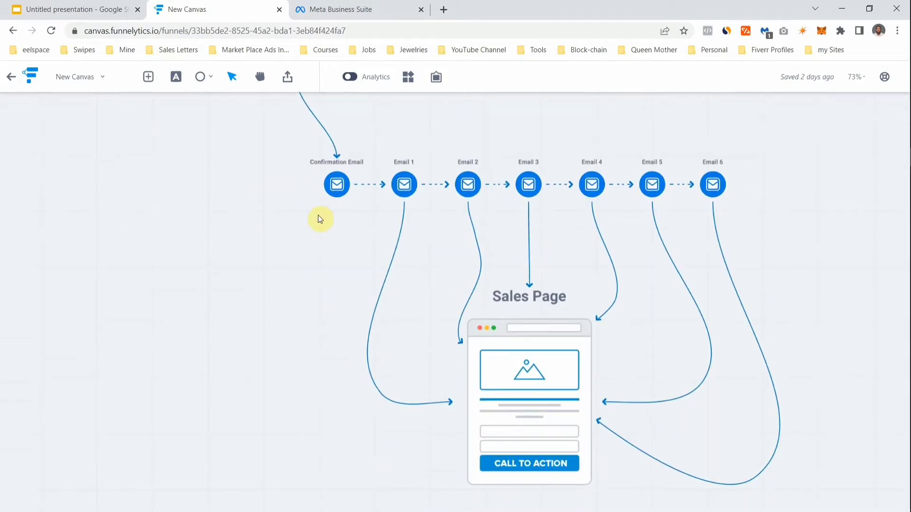
{"action": "scroll", "coordinate": [354, 164], "scroll_direction": "up", "scroll_amount": 9}
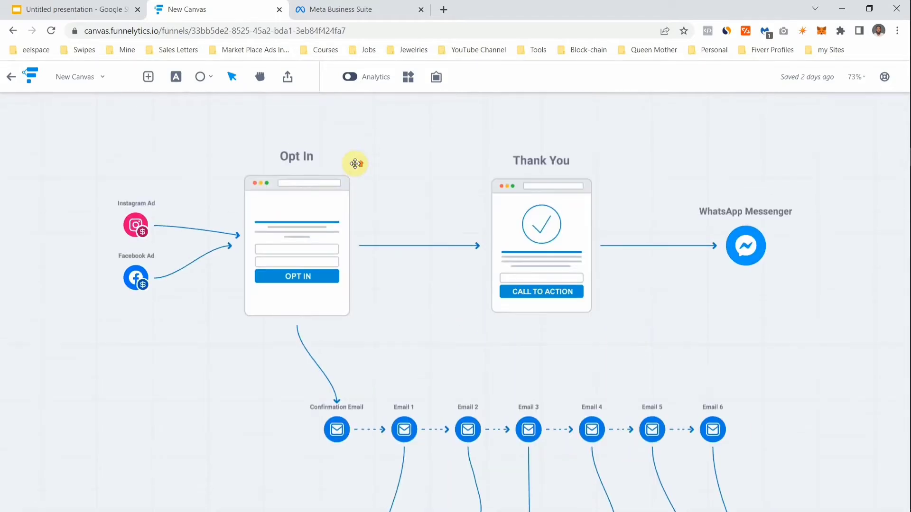
- Examine the email sequence from Confirmation Email to Email 6 and its links to the Sales Page
{"action": "scroll", "coordinate": [355, 163], "scroll_direction": "down", "scroll_amount": 3}
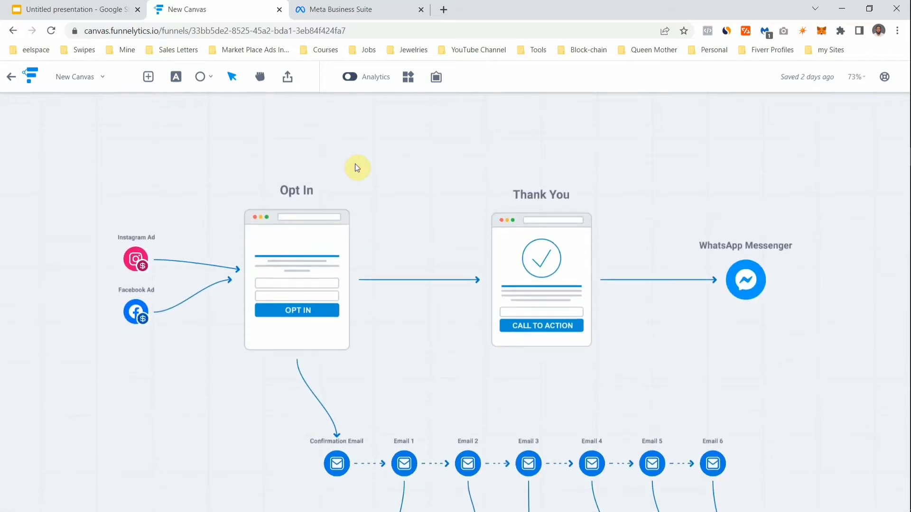
{"action": "scroll", "coordinate": [354, 163], "scroll_direction": "down", "scroll_amount": 1}
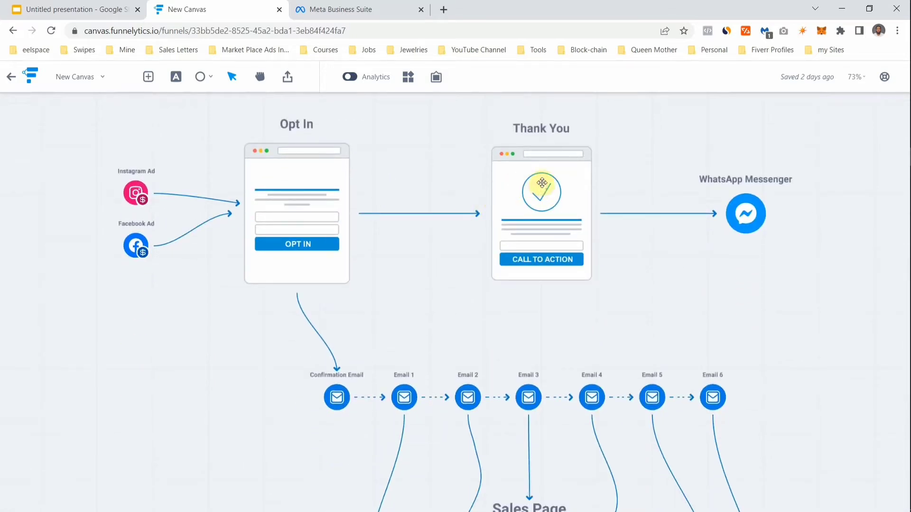
{"action": "scroll", "coordinate": [273, 373], "scroll_direction": "down", "scroll_amount": 2}
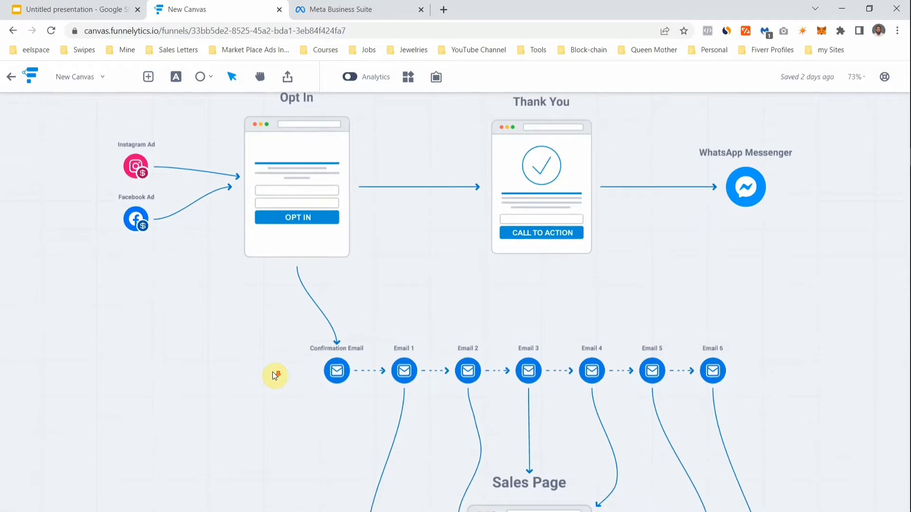
{"action": "scroll", "coordinate": [273, 372], "scroll_direction": "down", "scroll_amount": 1}
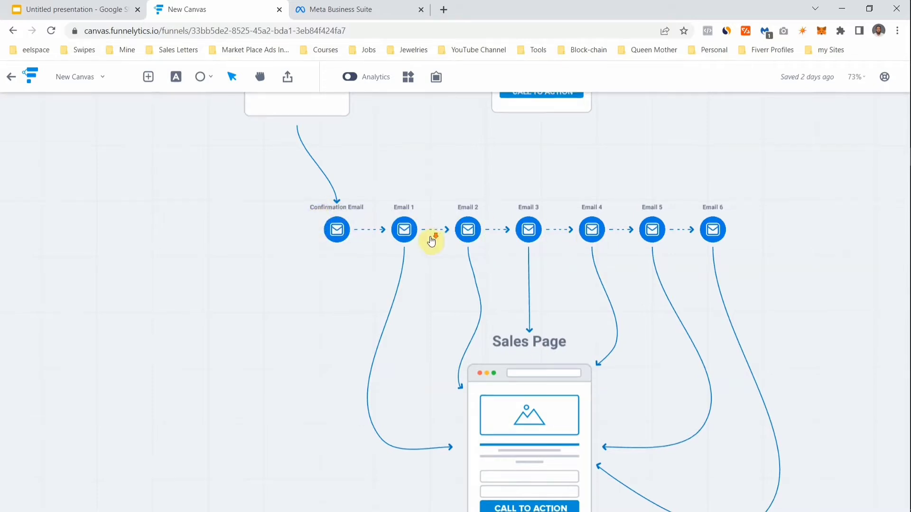
{"action": "scroll", "coordinate": [430, 241], "scroll_direction": "down", "scroll_amount": 3}
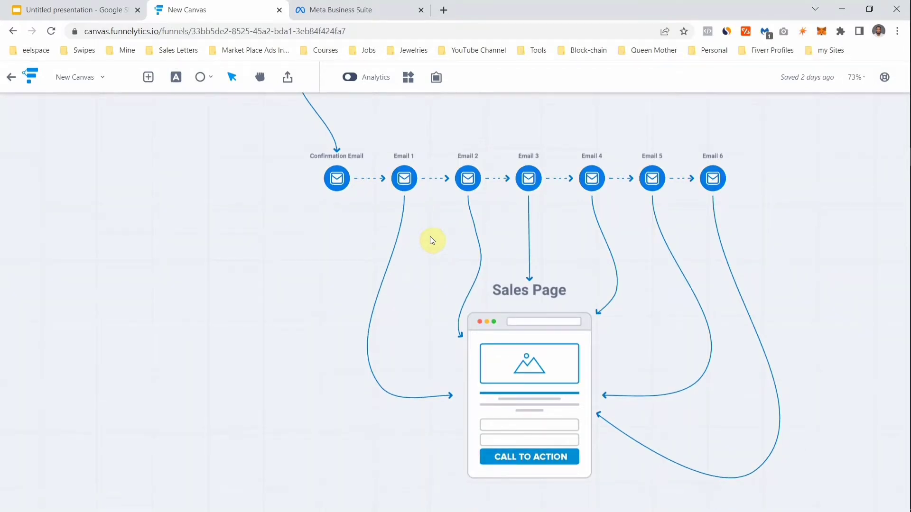
{"action": "scroll", "coordinate": [431, 239], "scroll_direction": "down", "scroll_amount": 3}
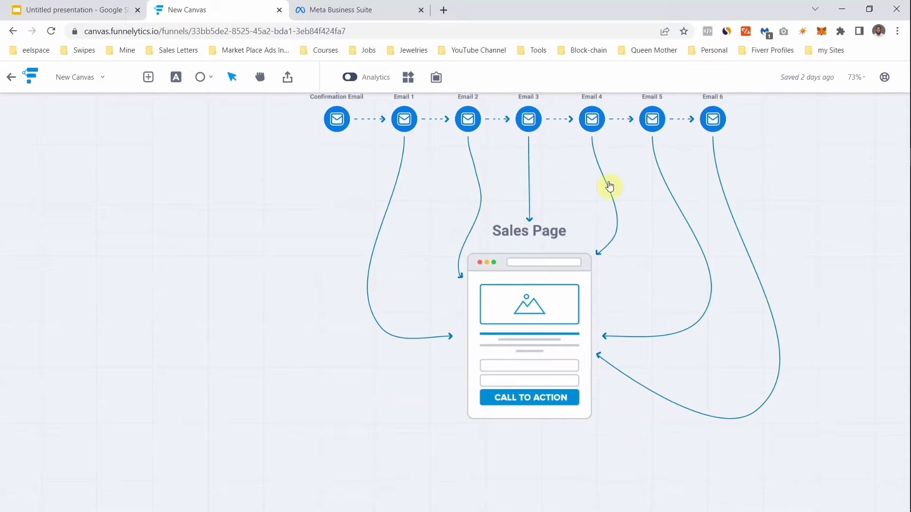
{"action": "scroll", "coordinate": [644, 284], "scroll_direction": "up", "scroll_amount": 1}
{"action": "scroll", "coordinate": [643, 285], "scroll_direction": "up", "scroll_amount": 4}
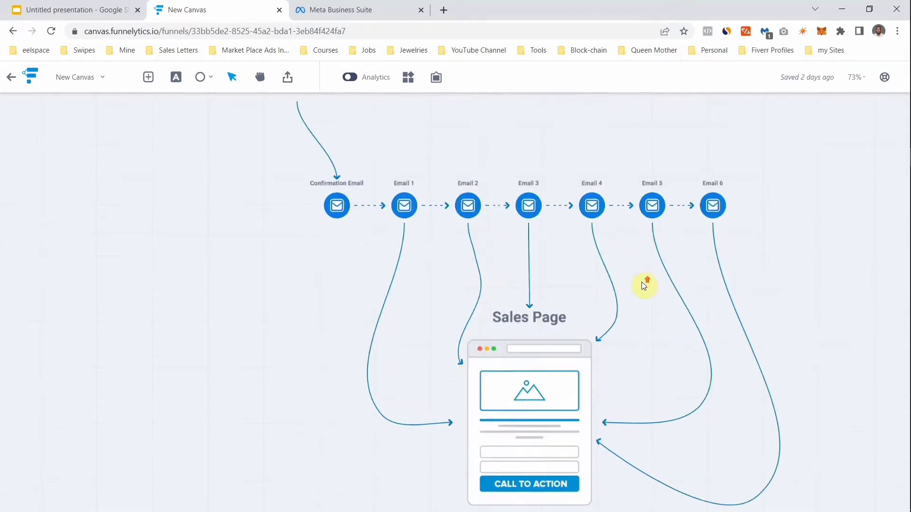
{"action": "scroll", "coordinate": [643, 284], "scroll_direction": "down", "scroll_amount": 2}
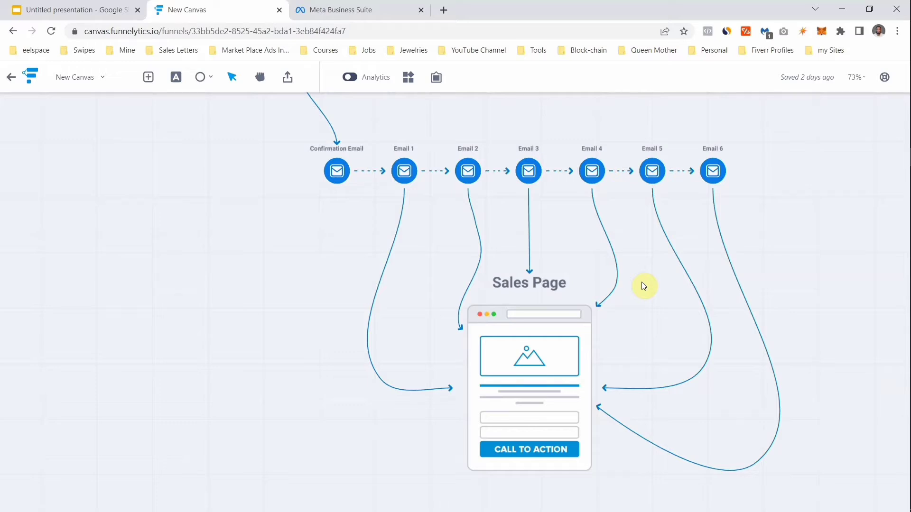
- Review the whole funnel again, from the ads and Opt In page down to the Sales Page
{"action": "scroll", "coordinate": [642, 283], "scroll_direction": "up", "scroll_amount": 5}
{"action": "scroll", "coordinate": [641, 285], "scroll_direction": "up", "scroll_amount": 1}
{"action": "scroll", "coordinate": [641, 285], "scroll_direction": "down", "scroll_amount": 1}
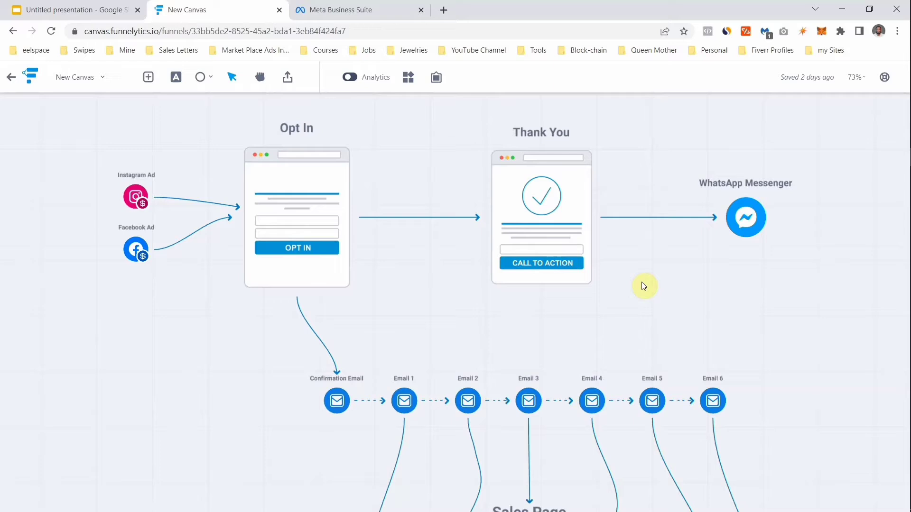
{"action": "scroll", "coordinate": [641, 283], "scroll_direction": "up", "scroll_amount": 1}
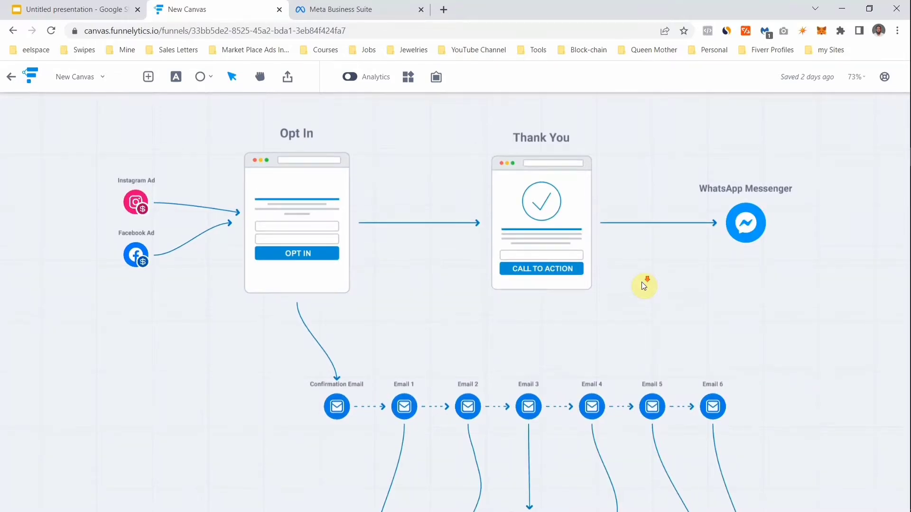
{"action": "scroll", "coordinate": [642, 283], "scroll_direction": "down", "scroll_amount": 1}
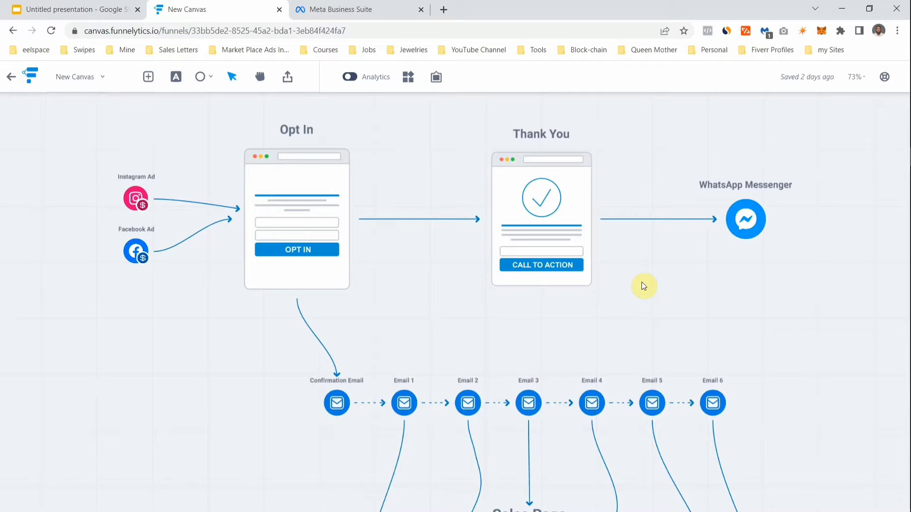
{"action": "scroll", "coordinate": [644, 286], "scroll_direction": "down", "scroll_amount": 1}
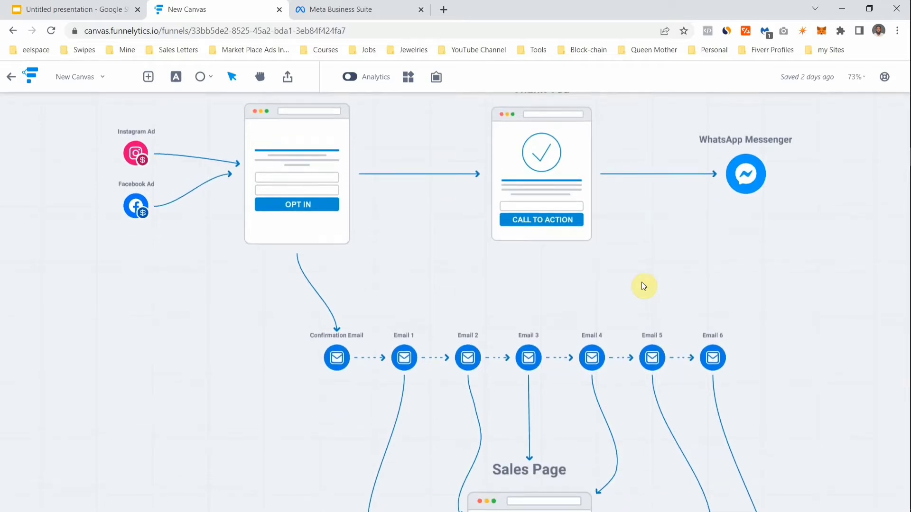
{"action": "scroll", "coordinate": [642, 283], "scroll_direction": "down", "scroll_amount": 1}
{"action": "scroll", "coordinate": [641, 283], "scroll_direction": "down", "scroll_amount": 1}
{"action": "scroll", "coordinate": [641, 282], "scroll_direction": "up", "scroll_amount": 1}
{"action": "scroll", "coordinate": [641, 282], "scroll_direction": "down", "scroll_amount": 1}
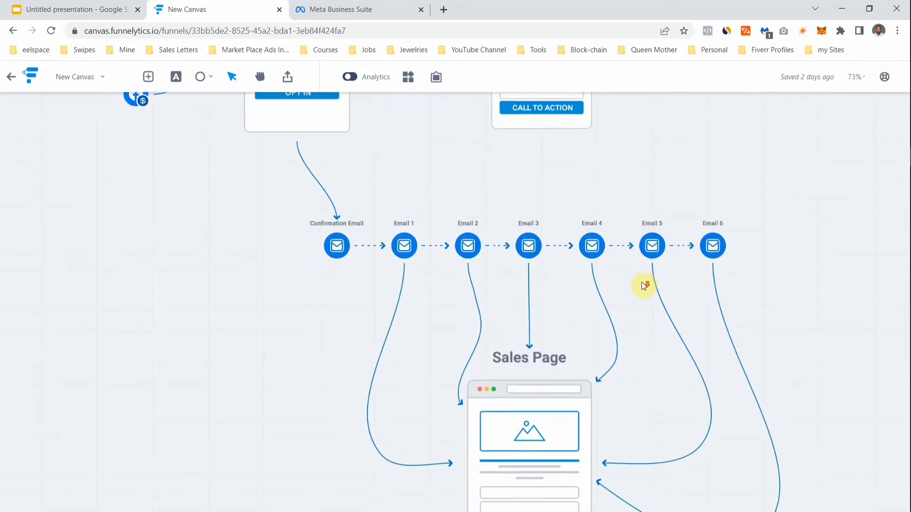
{"action": "scroll", "coordinate": [641, 285], "scroll_direction": "down", "scroll_amount": 1}
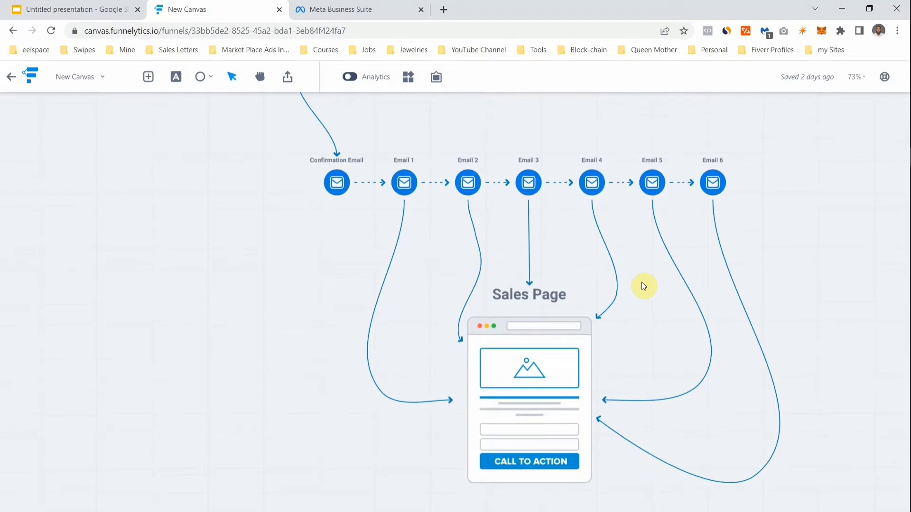
{"action": "scroll", "coordinate": [641, 286], "scroll_direction": "down", "scroll_amount": 1}
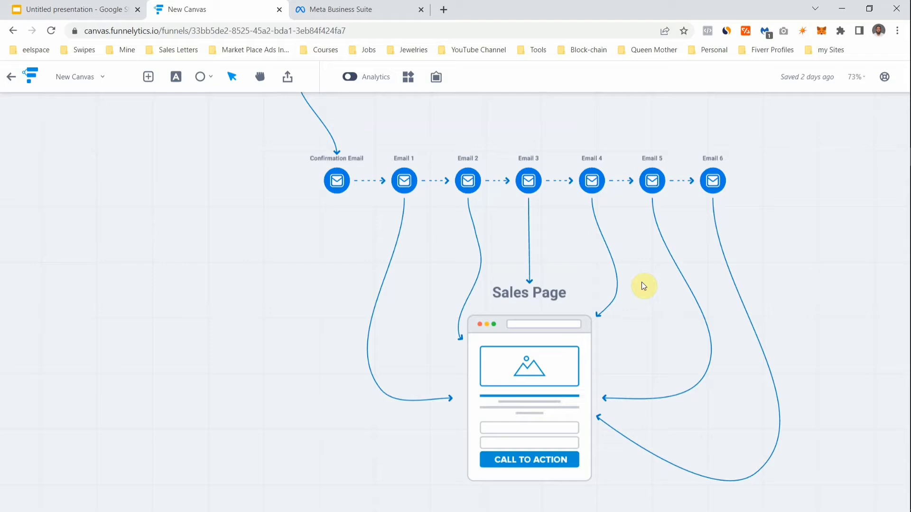
{"action": "scroll", "coordinate": [643, 285], "scroll_direction": "down", "scroll_amount": 1}
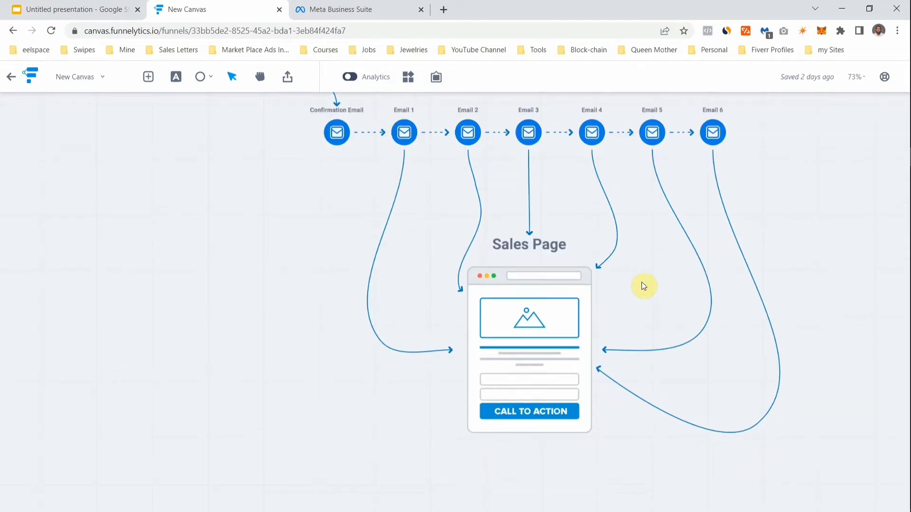
{"action": "scroll", "coordinate": [643, 285], "scroll_direction": "up", "scroll_amount": 1}
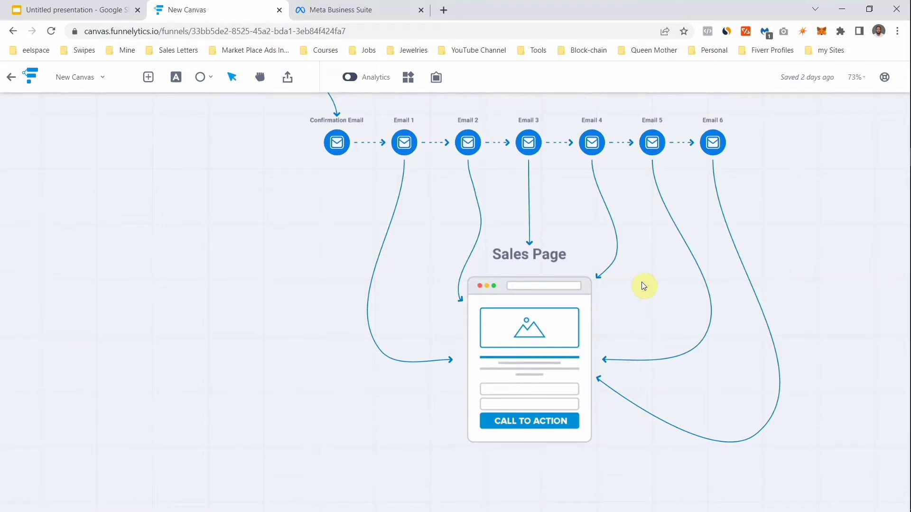
{"action": "scroll", "coordinate": [643, 285], "scroll_direction": "down", "scroll_amount": 3}
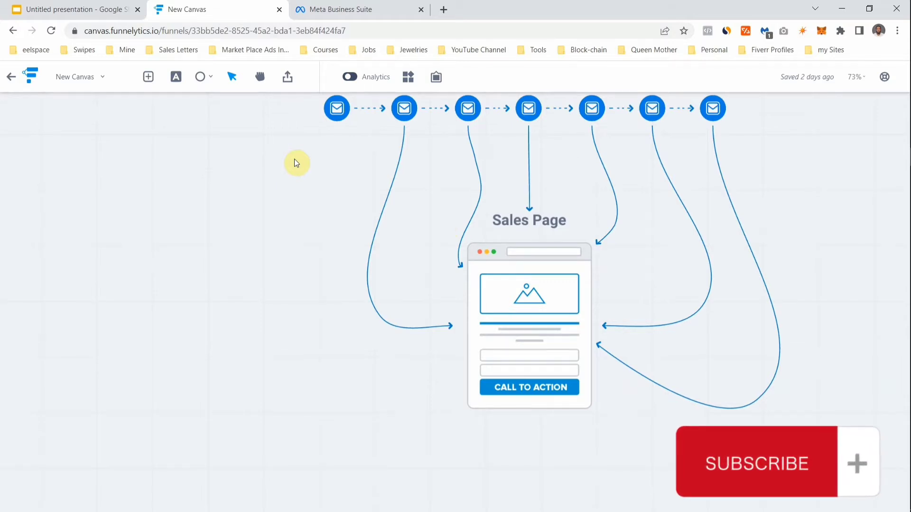
- Switch to Meta Business Suite and open Ads Manager from the full list of tools
{"action": "left_click", "coordinate": [341, 9]}
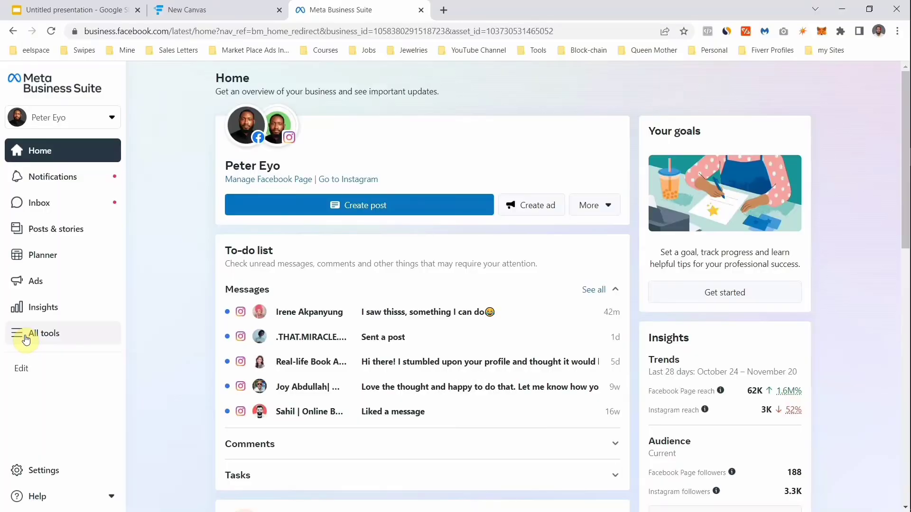
{"action": "left_click", "coordinate": [24, 339]}
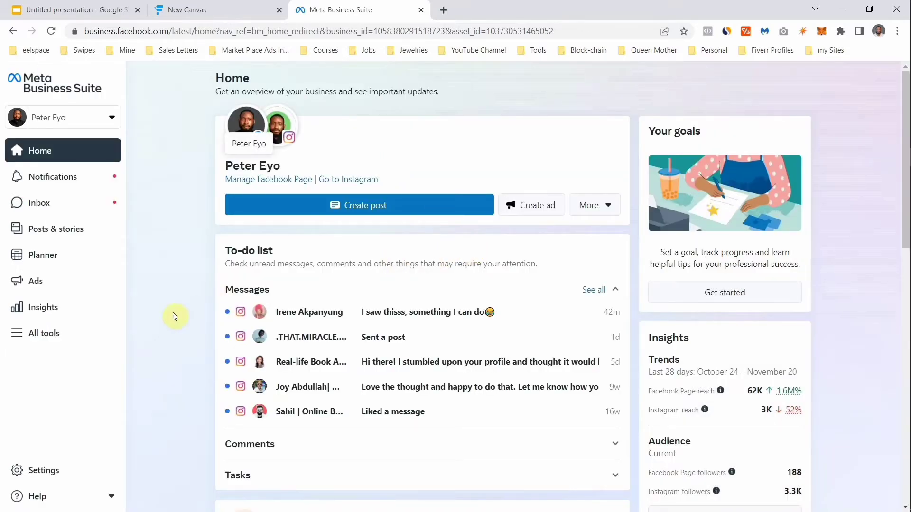
{"action": "left_click", "coordinate": [55, 335]}
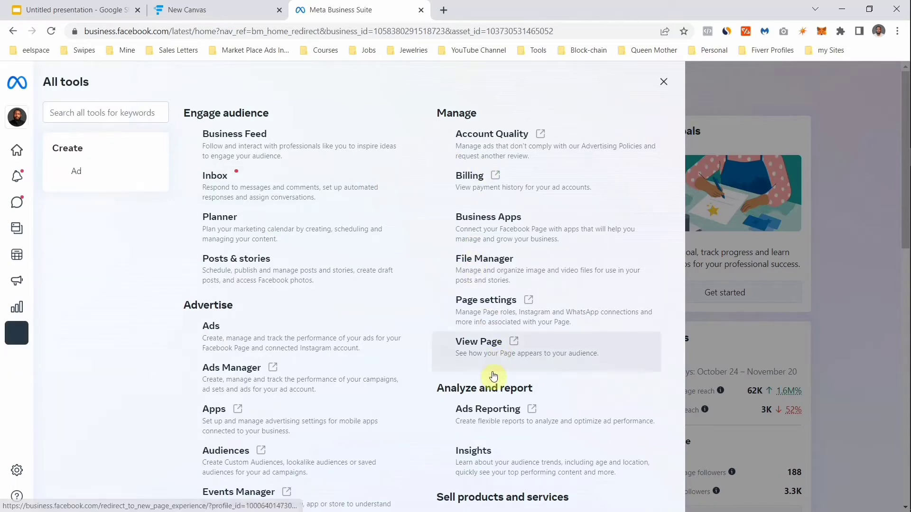
{"action": "scroll", "coordinate": [494, 375], "scroll_direction": "down", "scroll_amount": 1}
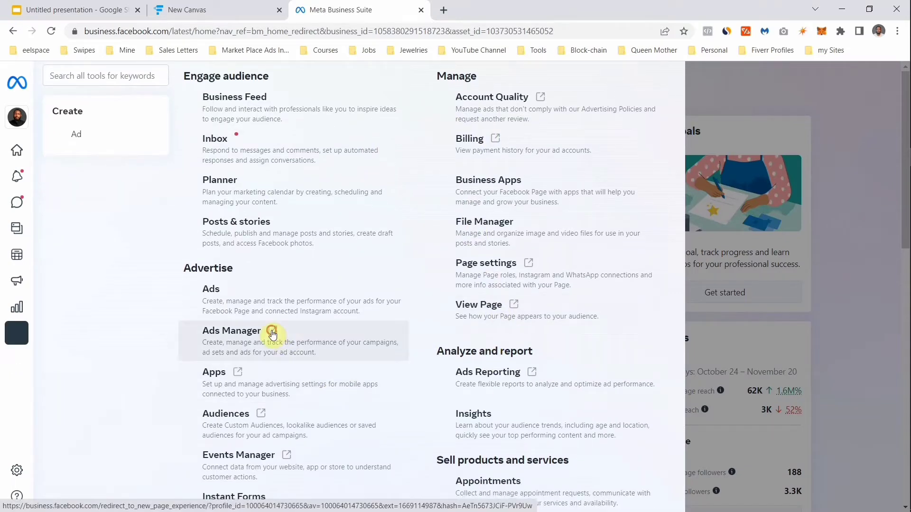
{"action": "left_click", "coordinate": [272, 332]}
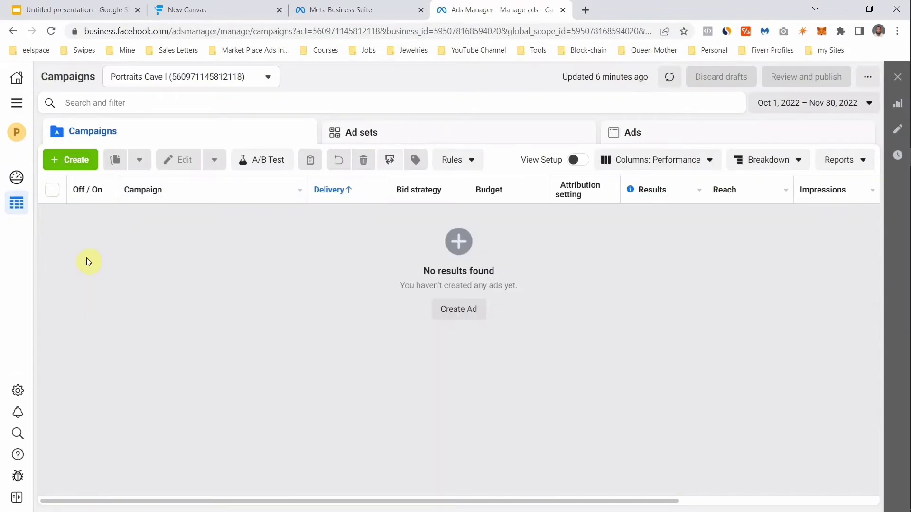
- Create a new campaign with the Leads objective
{"action": "left_click", "coordinate": [63, 159]}
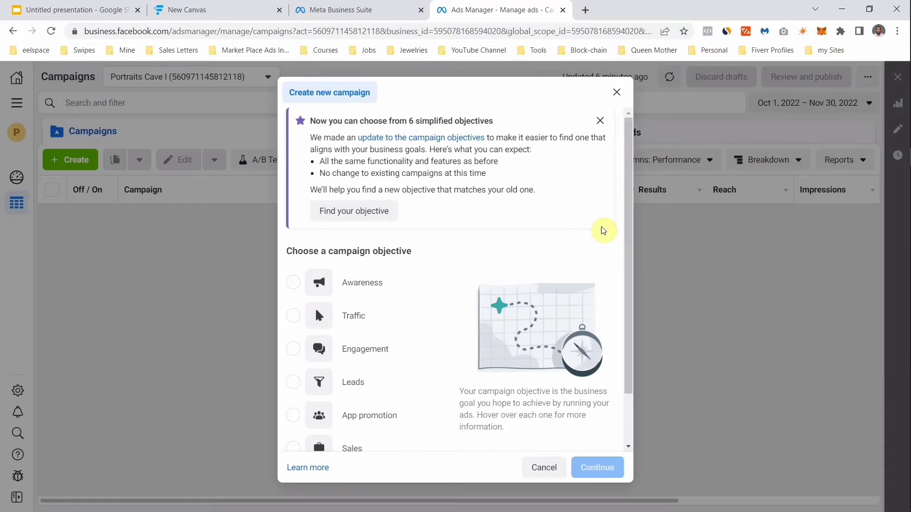
{"action": "scroll", "coordinate": [628, 301], "scroll_direction": "down", "scroll_amount": 2}
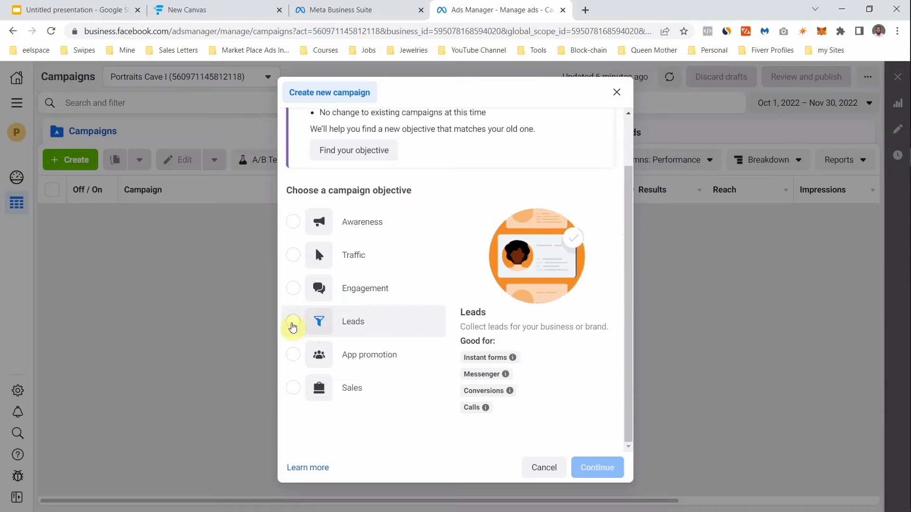
{"action": "left_click", "coordinate": [292, 322]}
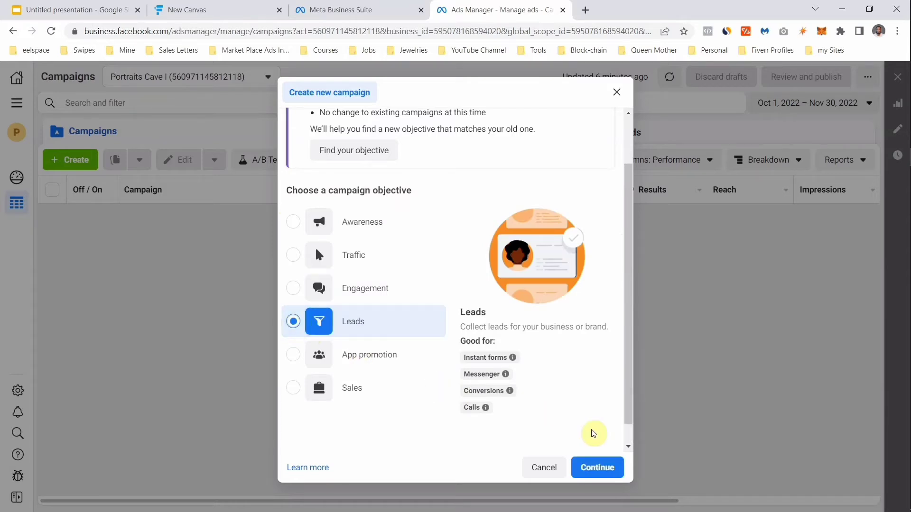
{"action": "left_click", "coordinate": [602, 466]}
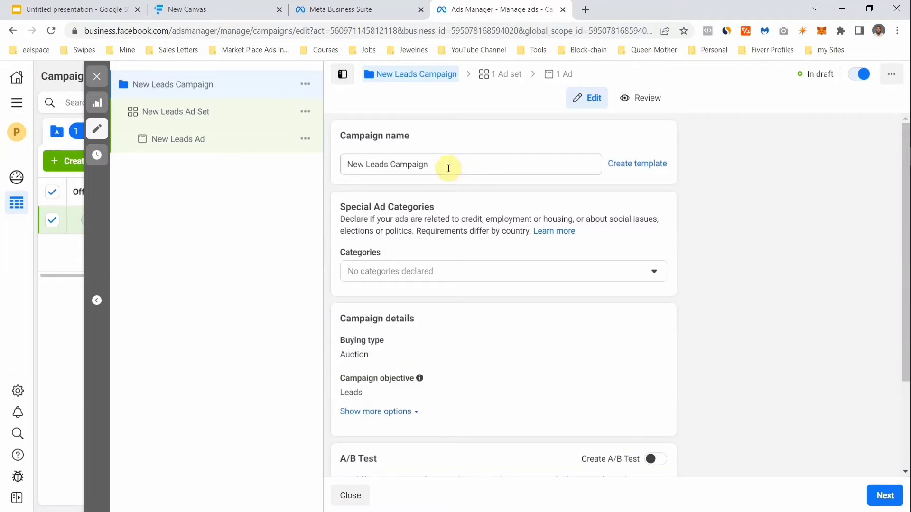
- Rename the campaign as "Leads | Lead Generating Course"
{"action": "triple_click", "coordinate": [349, 163]}
{"action": "type", "text": "Lead"}
{"action": "key", "text": "BackSpace"}
{"action": "key", "text": "BackSpace"}
{"action": "key", "text": "BackSpace"}
{"action": "key", "text": "BackSpace"}
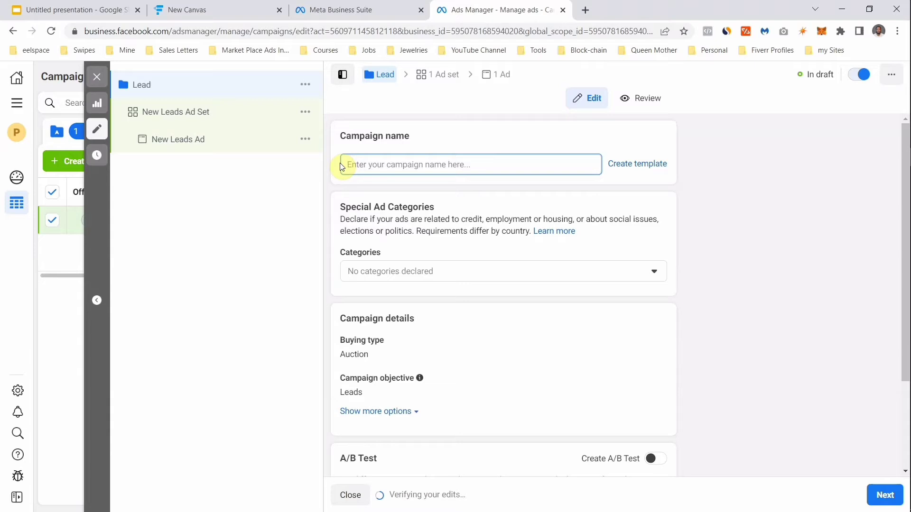
{"action": "type", "text": "Leads"}
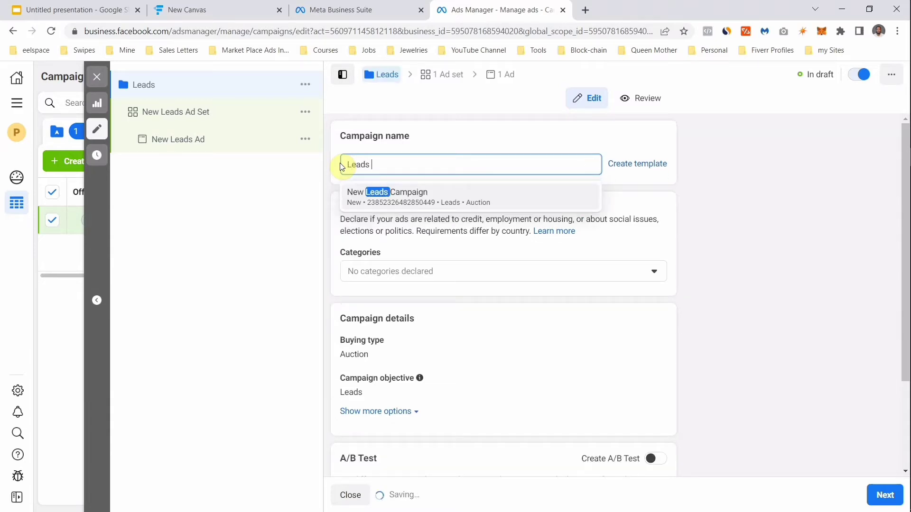
{"action": "type", "text": " |"}
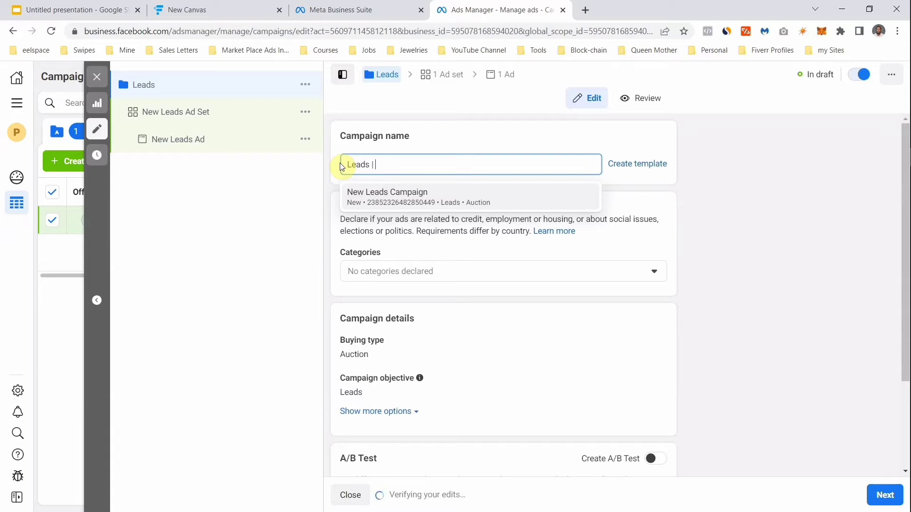
{"action": "type", "text": " Lead"}
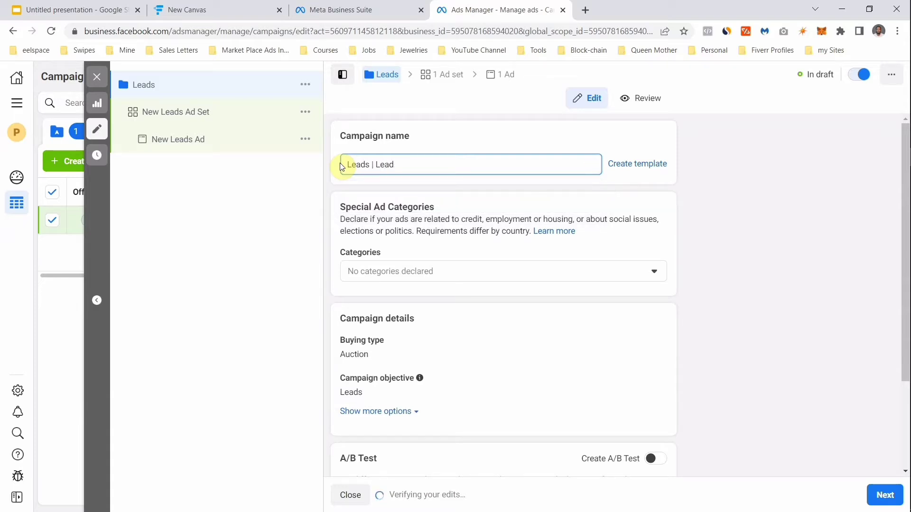
{"action": "type", "text": " Gener"}
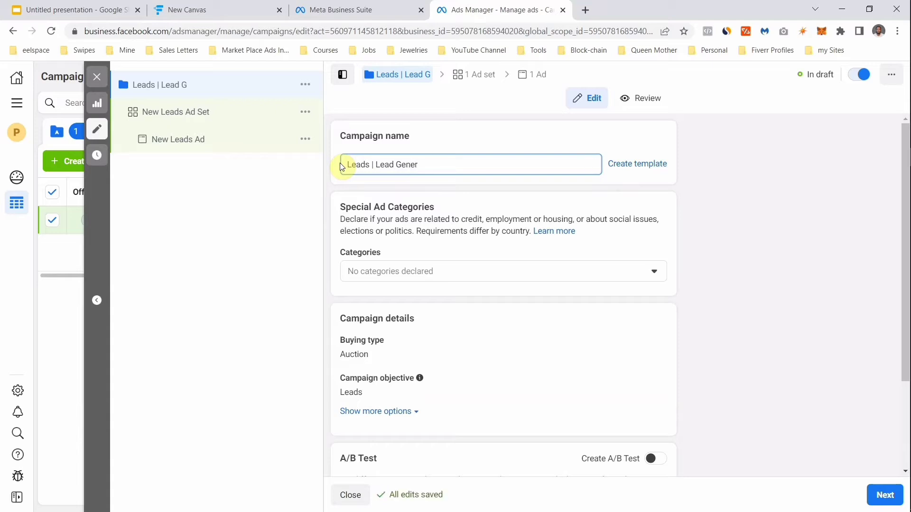
{"action": "type", "text": "ating Course"}
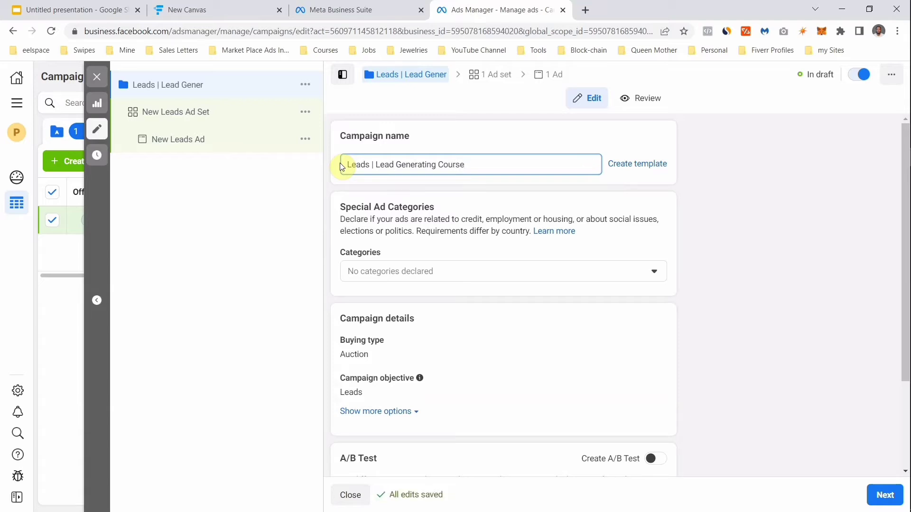
{"action": "left_click", "coordinate": [701, 221]}
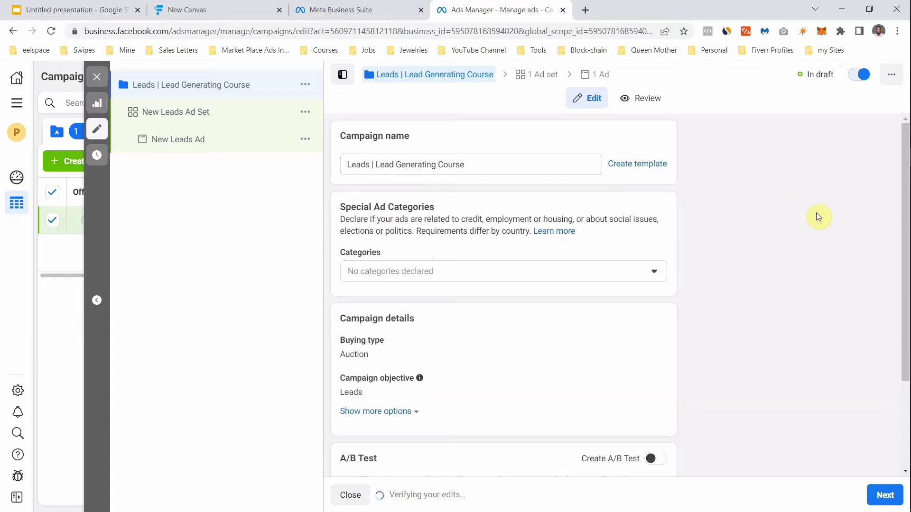
- Continue to the ad set with the remaining campaign settings left as they are, and rename it "Ad Set - 1"
{"action": "left_click_drag", "start_coordinate": [898, 243], "coordinate": [896, 377]}
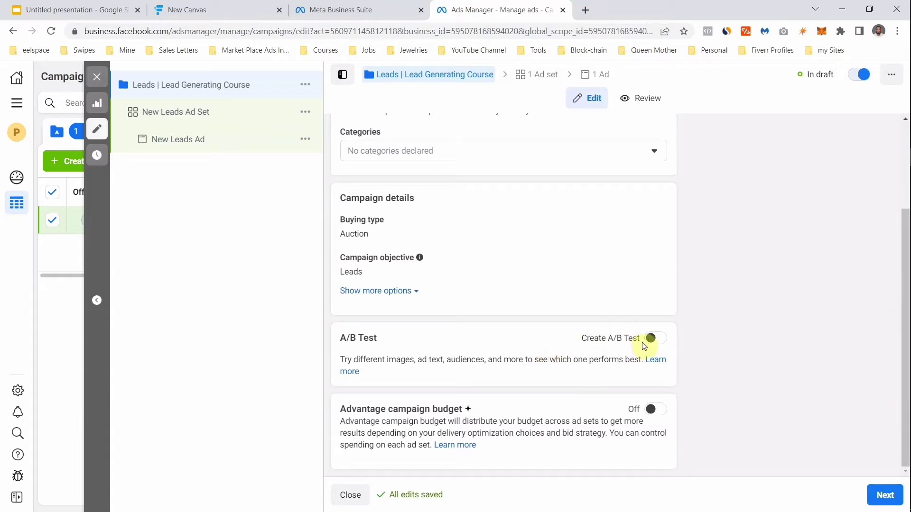
{"action": "left_click", "coordinate": [883, 496]}
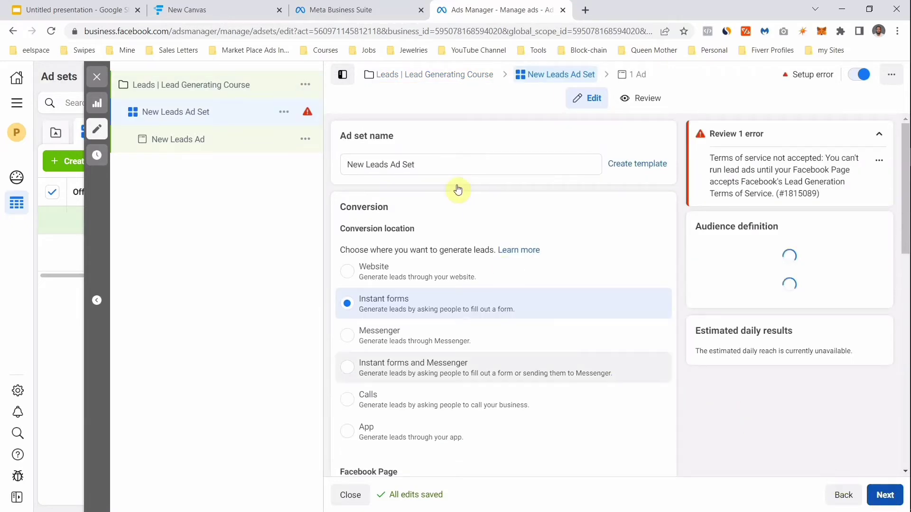
{"action": "left_click_drag", "start_coordinate": [417, 167], "coordinate": [389, 166]}
{"action": "left_click", "coordinate": [388, 166]}
{"action": "left_click", "coordinate": [417, 163]}
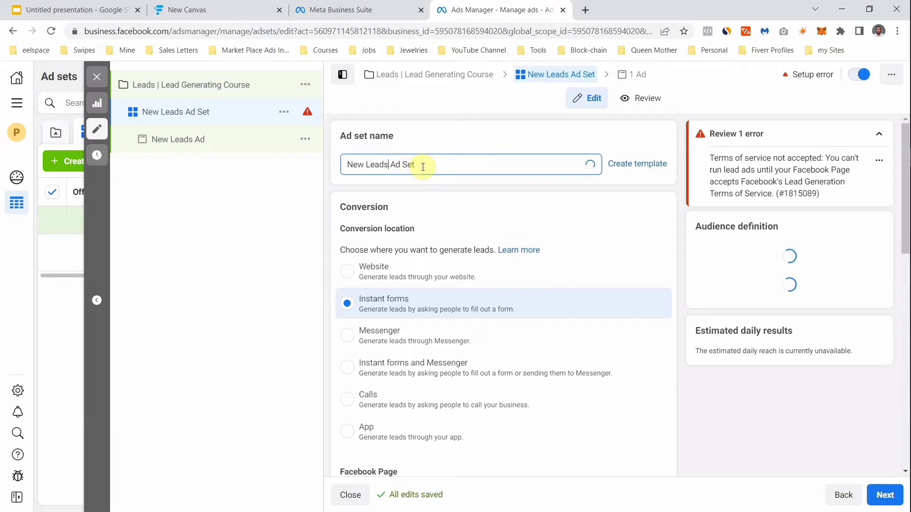
{"action": "left_click", "coordinate": [389, 164]}
{"action": "key", "text": "BackSpace"}
{"action": "key", "text": "BackSpace"}
{"action": "key", "text": "BackSpace"}
{"action": "key", "text": "BackSpace"}
{"action": "key", "text": "BackSpace"}
{"action": "key", "text": "BackSpace"}
{"action": "key", "text": "BackSpace"}
{"action": "key", "text": "BackSpace"}
{"action": "key", "text": "BackSpace"}
{"action": "key", "text": "BackSpace"}
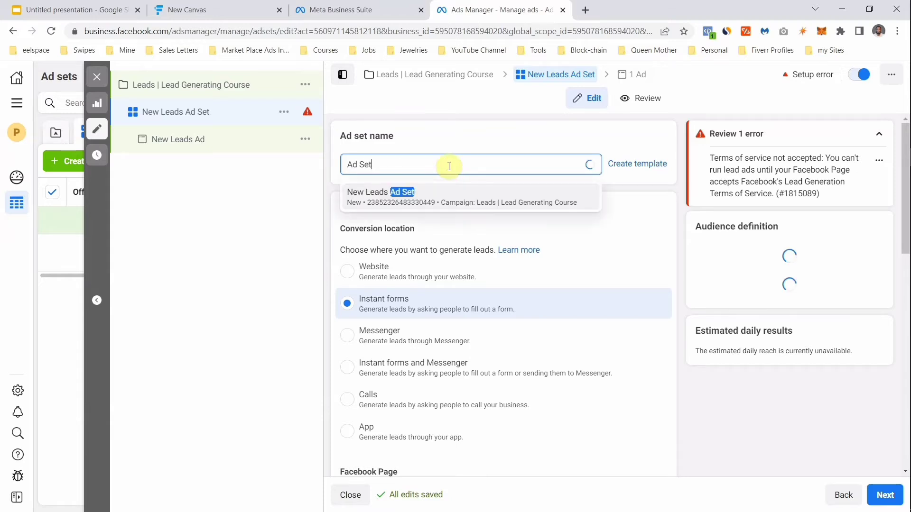
{"action": "type", "text": "- 1"}
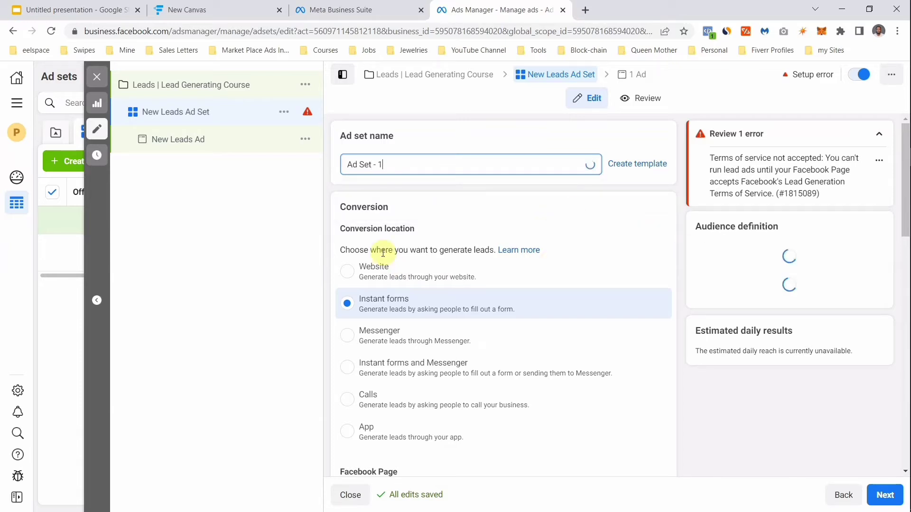
- Set the ad set's conversion location to Website
{"action": "left_click", "coordinate": [348, 274]}
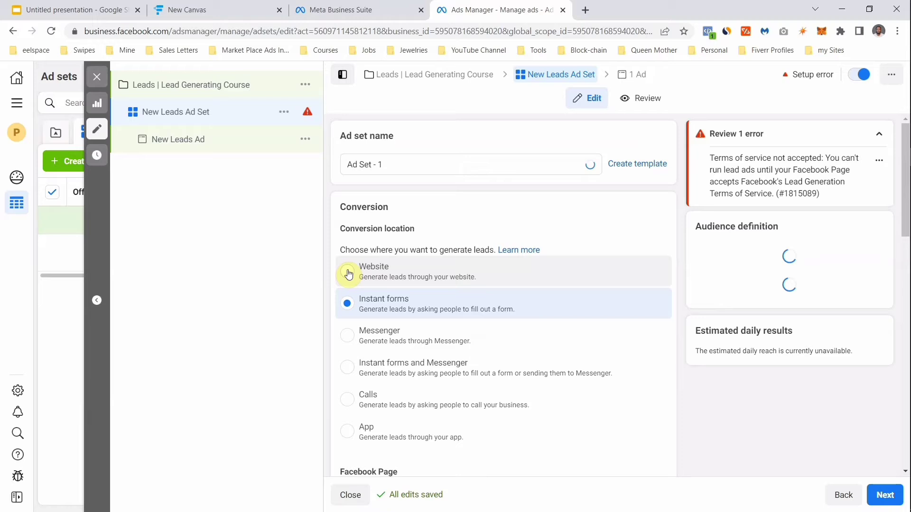
{"action": "left_click", "coordinate": [348, 272]}
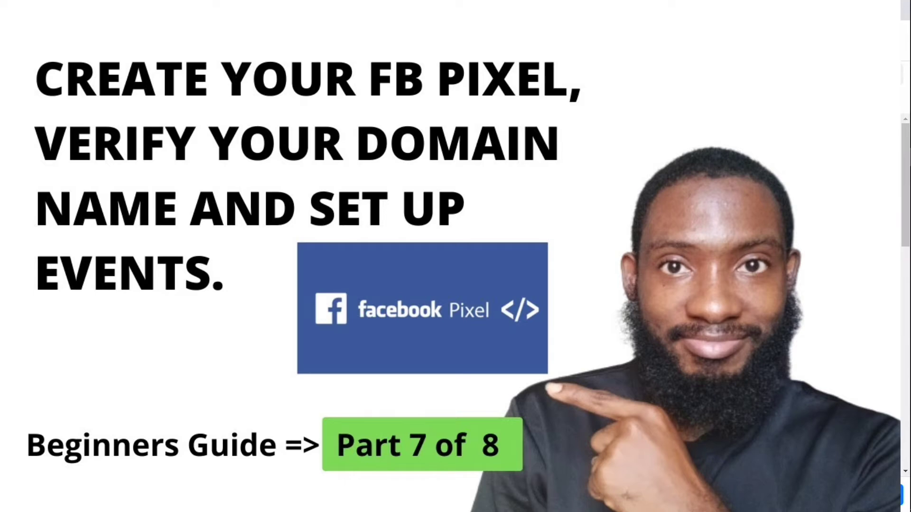
{"action": "left_click", "coordinate": [348, 272]}
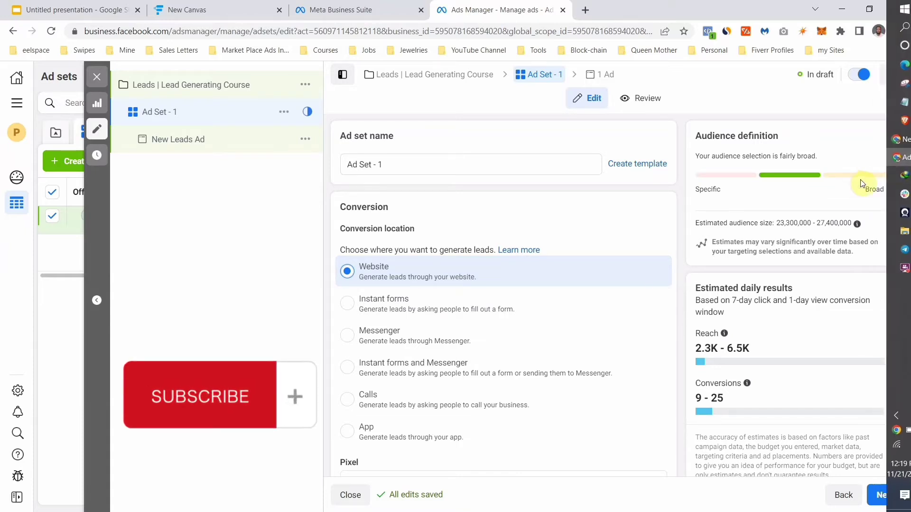
- Select the Portraits Cave pixel and choose Lead as the conversion event
{"action": "left_click_drag", "start_coordinate": [904, 185], "coordinate": [903, 233]}
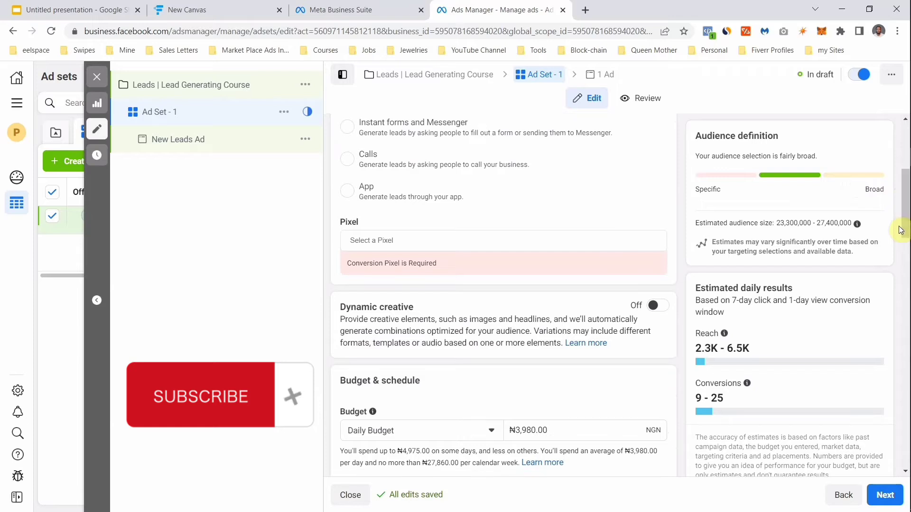
{"action": "left_click", "coordinate": [370, 238]}
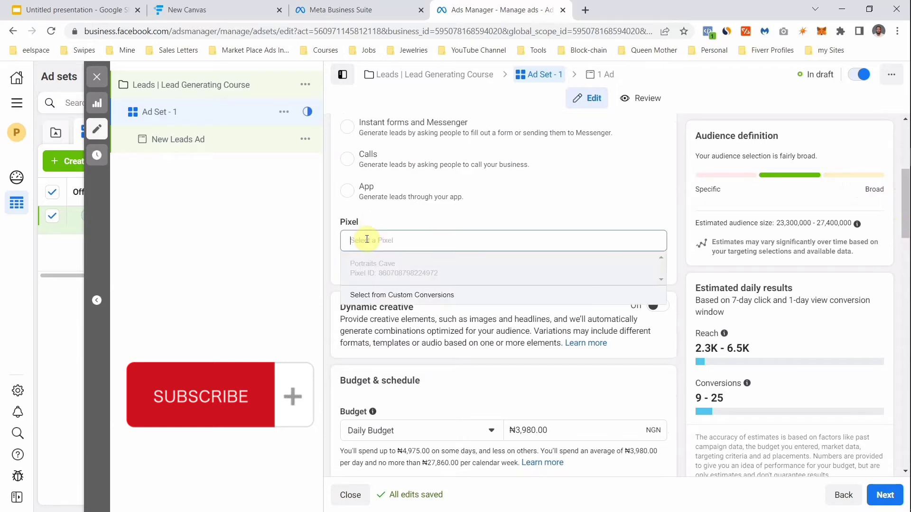
{"action": "left_click", "coordinate": [370, 269]}
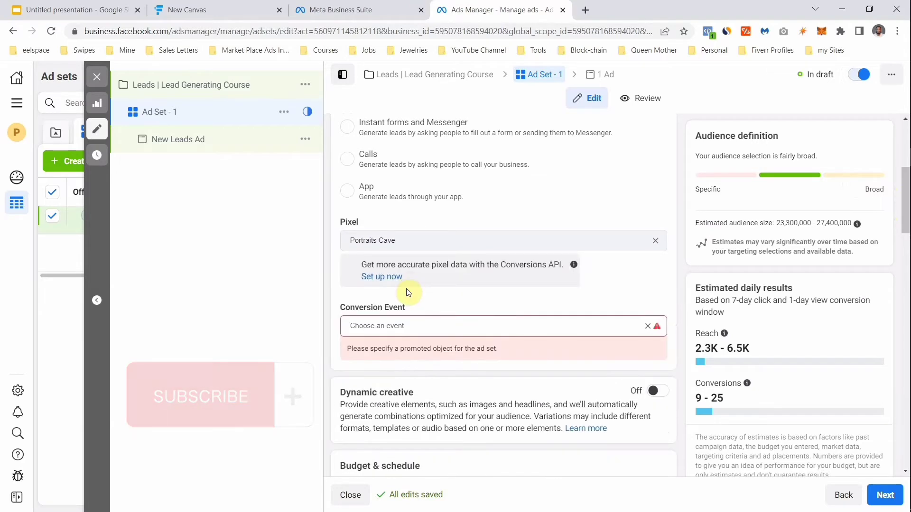
{"action": "left_click", "coordinate": [391, 324]}
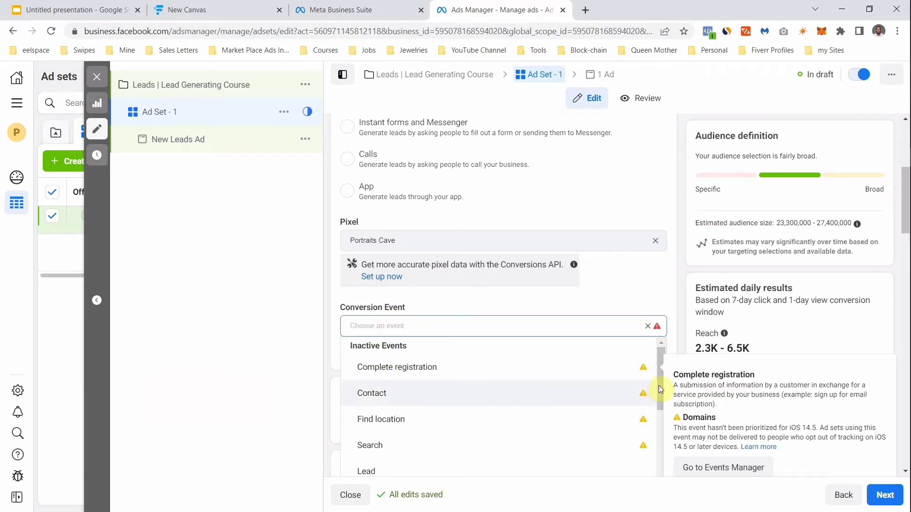
{"action": "left_click_drag", "start_coordinate": [659, 400], "coordinate": [656, 431]}
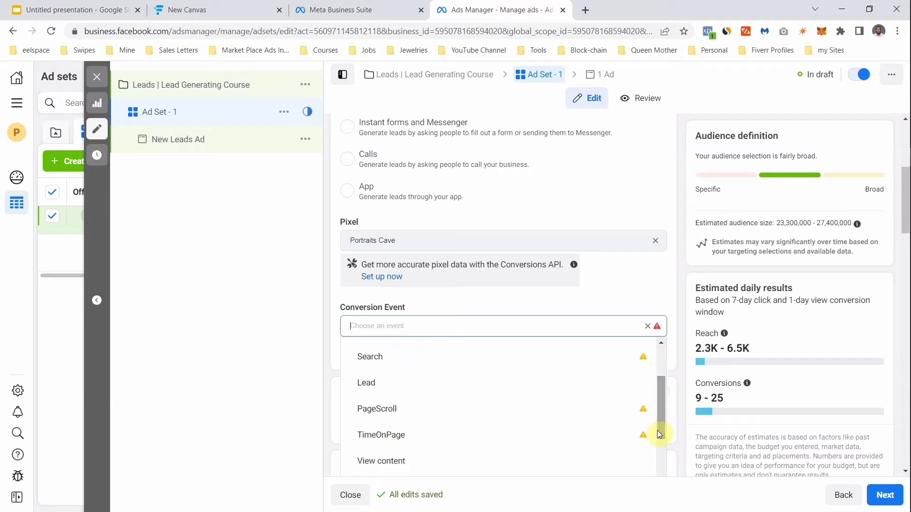
{"action": "left_click", "coordinate": [380, 386]}
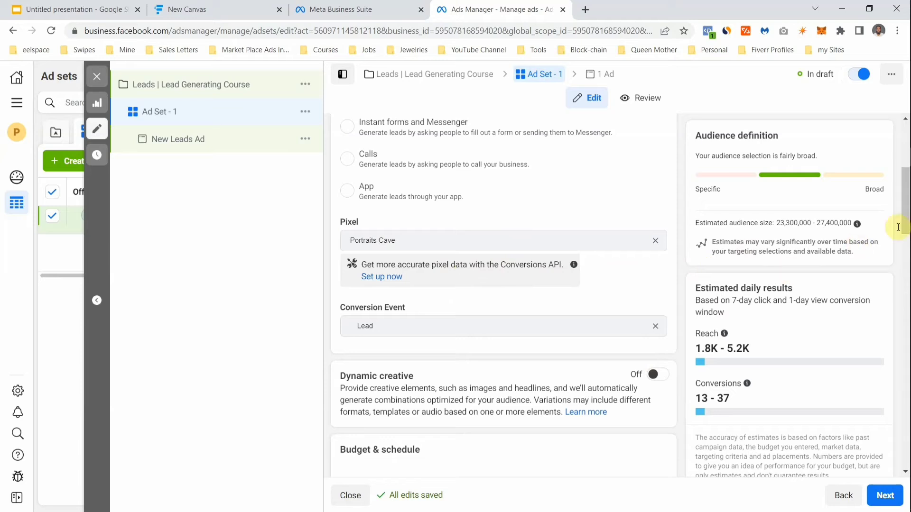
- Set the ad set's daily budget to ₦2,000
{"action": "left_click_drag", "start_coordinate": [905, 220], "coordinate": [904, 263]}
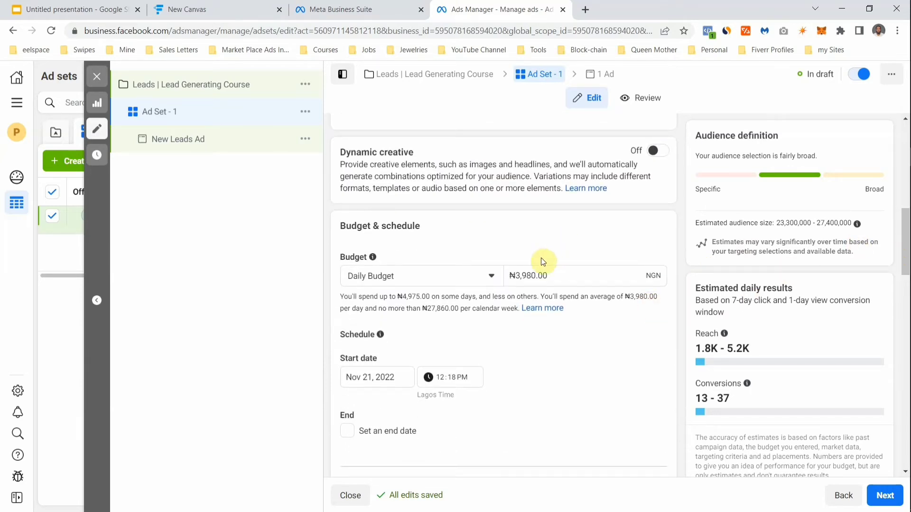
{"action": "left_click_drag", "start_coordinate": [535, 277], "coordinate": [517, 275]}
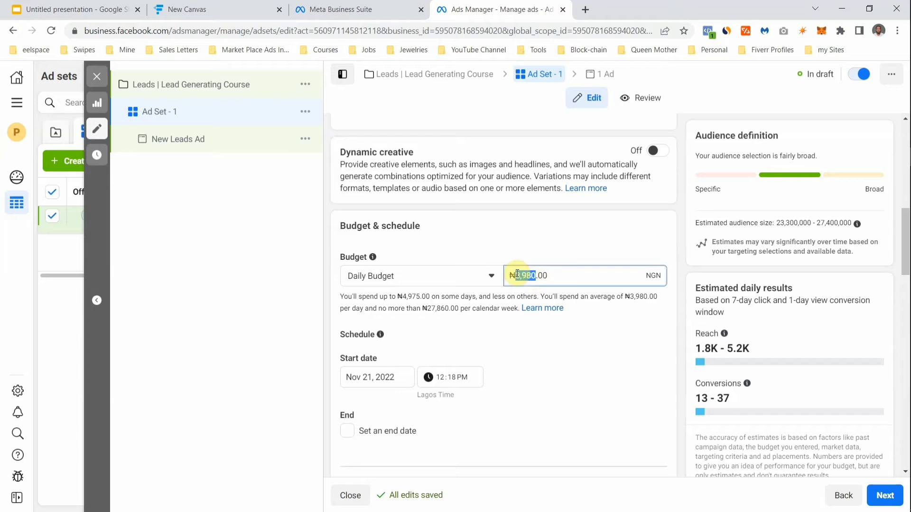
{"action": "type", "text": "20"}
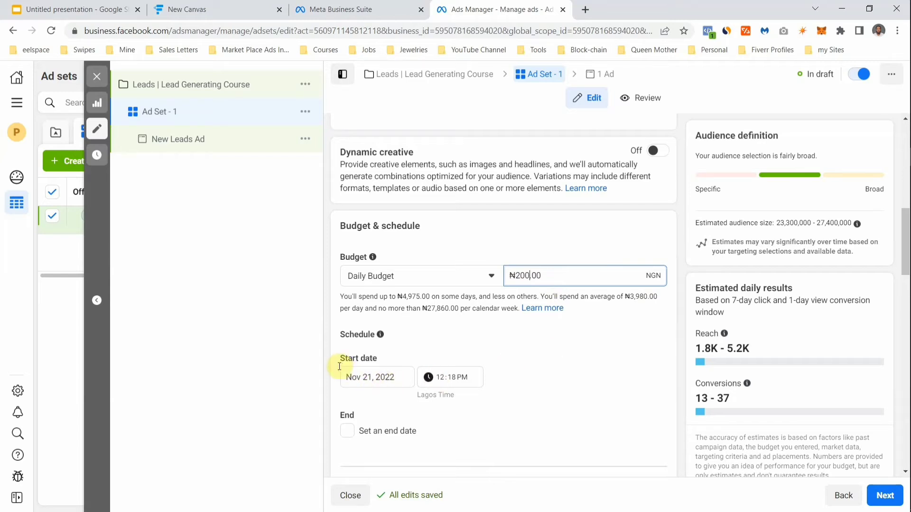
{"action": "left_click", "coordinate": [841, 282]}
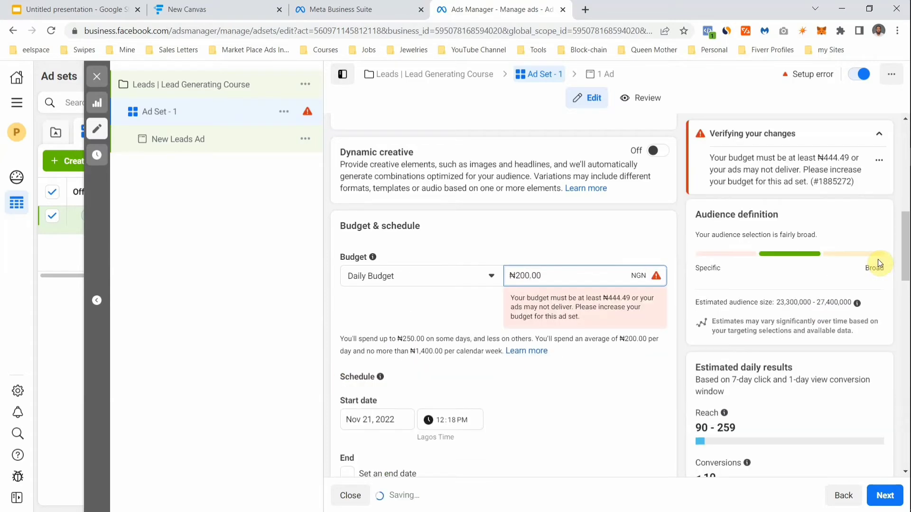
{"action": "left_click", "coordinate": [528, 275]}
{"action": "type", "text": "00"}
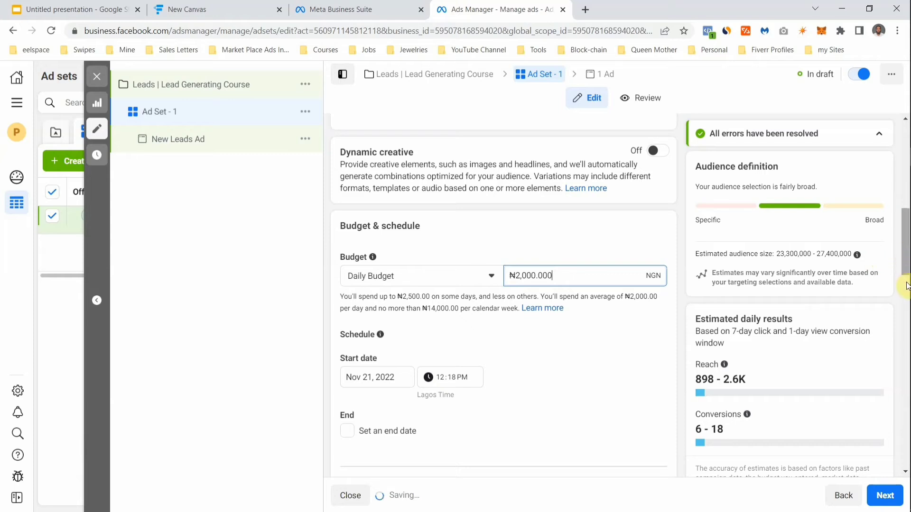
- Target people living in this location and include the city Ikeja, Lagos State, Nigeria, in the audience locations
{"action": "scroll", "coordinate": [905, 296], "scroll_direction": "down", "scroll_amount": 5}
{"action": "left_click_drag", "start_coordinate": [904, 297], "coordinate": [905, 327]}
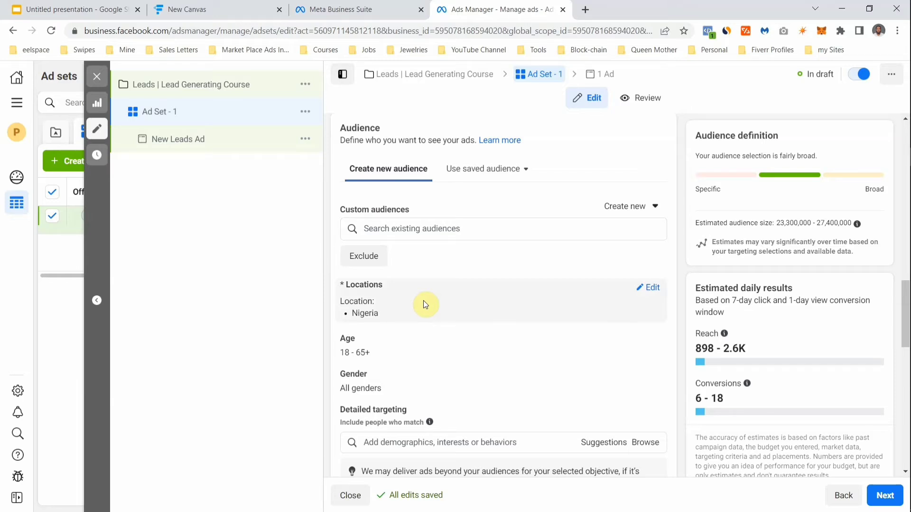
{"action": "left_click", "coordinate": [652, 288]}
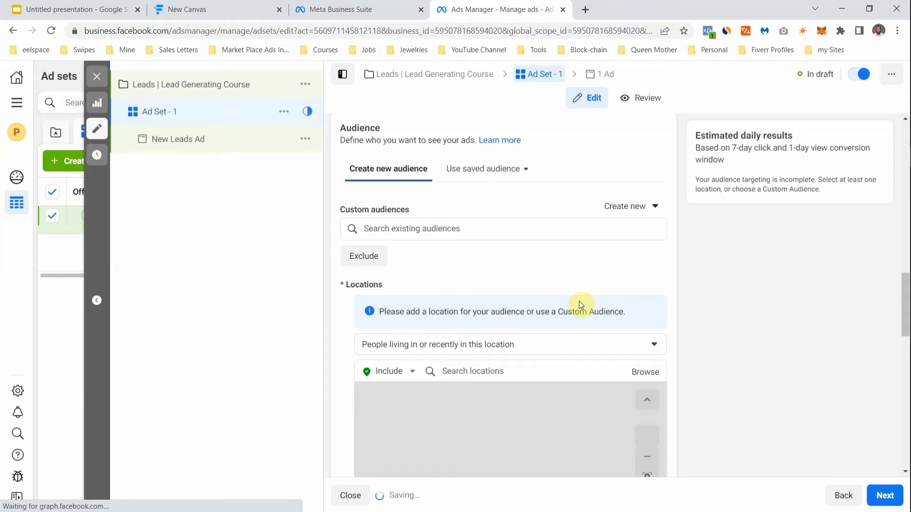
{"action": "left_click", "coordinate": [481, 343]}
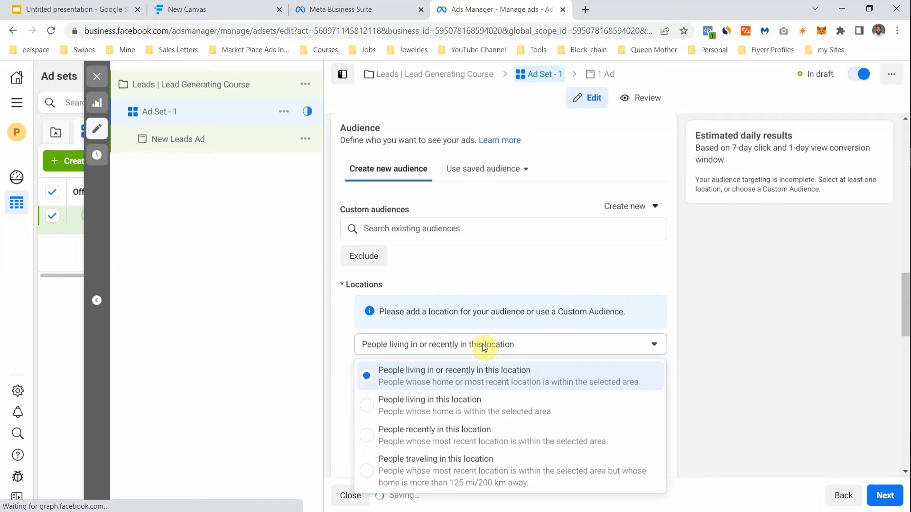
{"action": "left_click", "coordinate": [450, 417]}
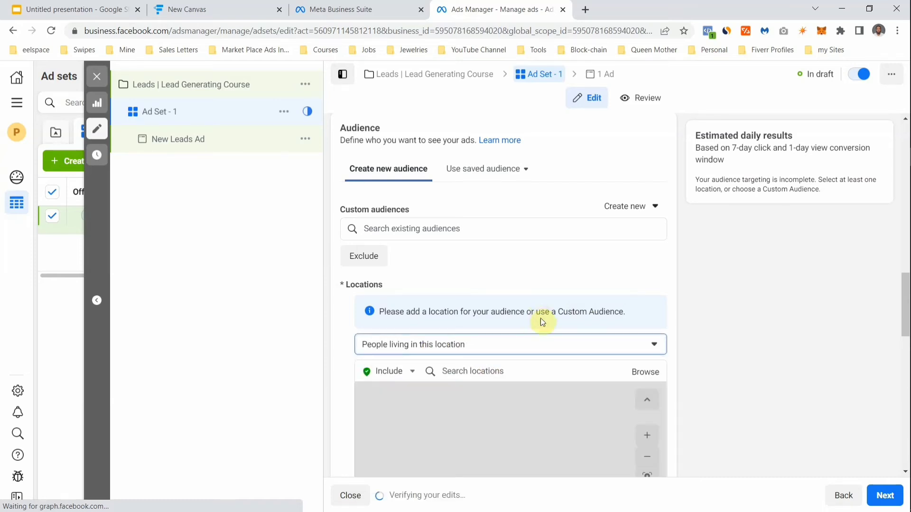
{"action": "left_click", "coordinate": [529, 372]}
{"action": "type", "text": "Ik"}
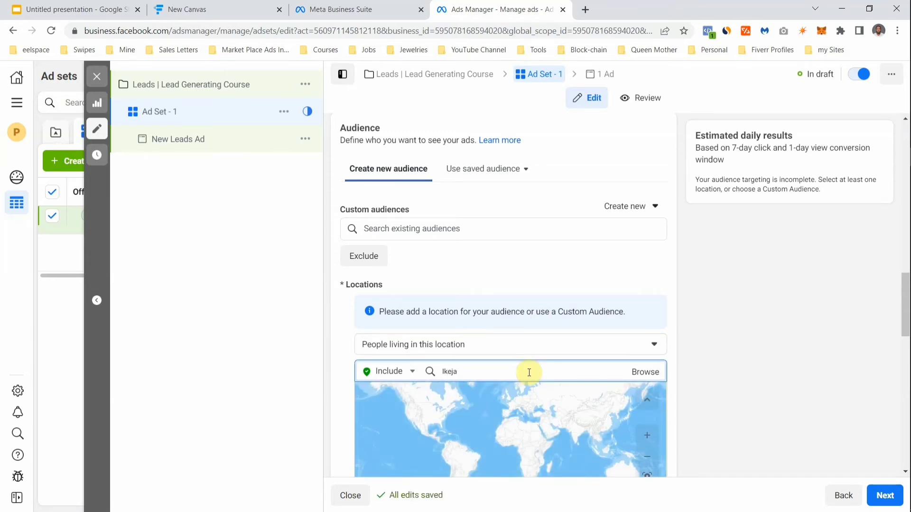
{"action": "type", "text": "eja"}
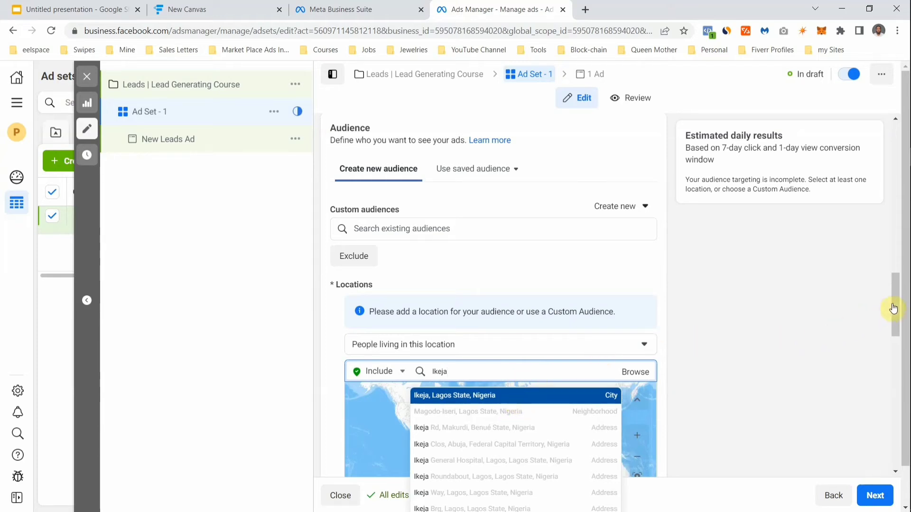
{"action": "key", "text": "Return"}
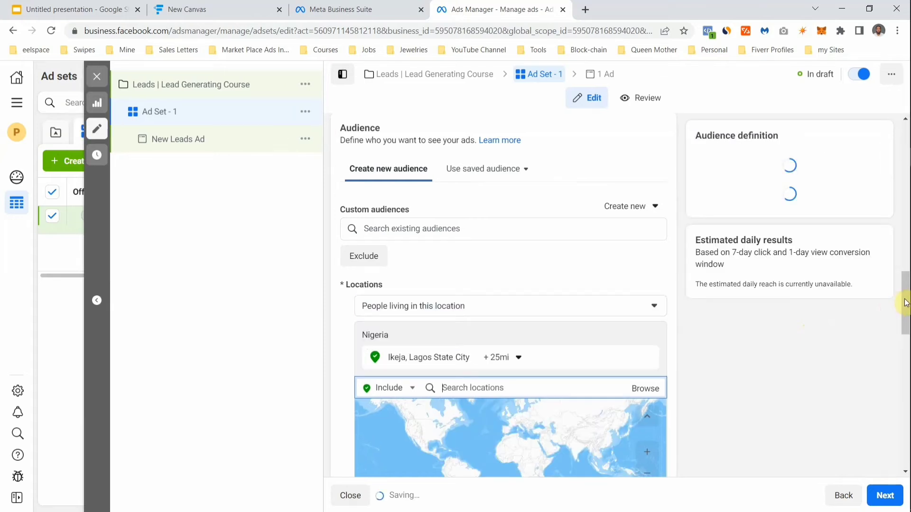
- Set the audience's age range to 25 to 50
{"action": "left_click_drag", "start_coordinate": [907, 303], "coordinate": [907, 342]}
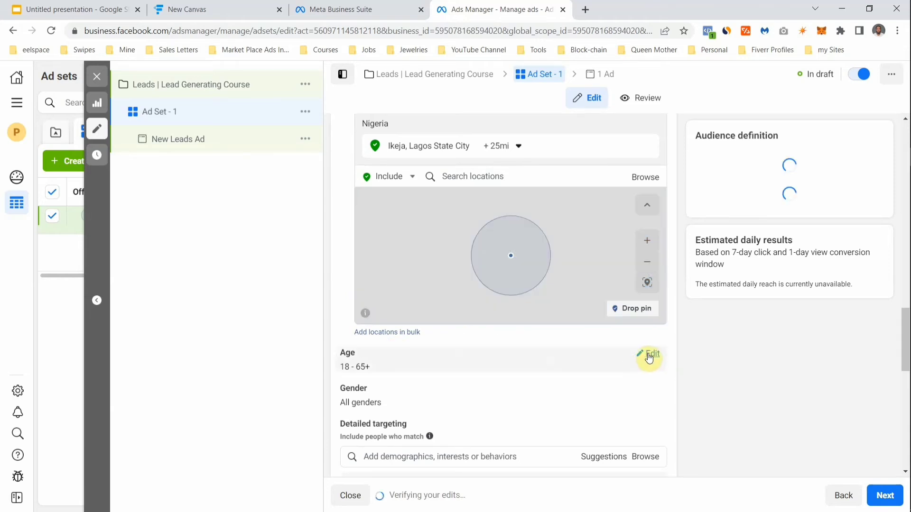
{"action": "left_click", "coordinate": [649, 356]}
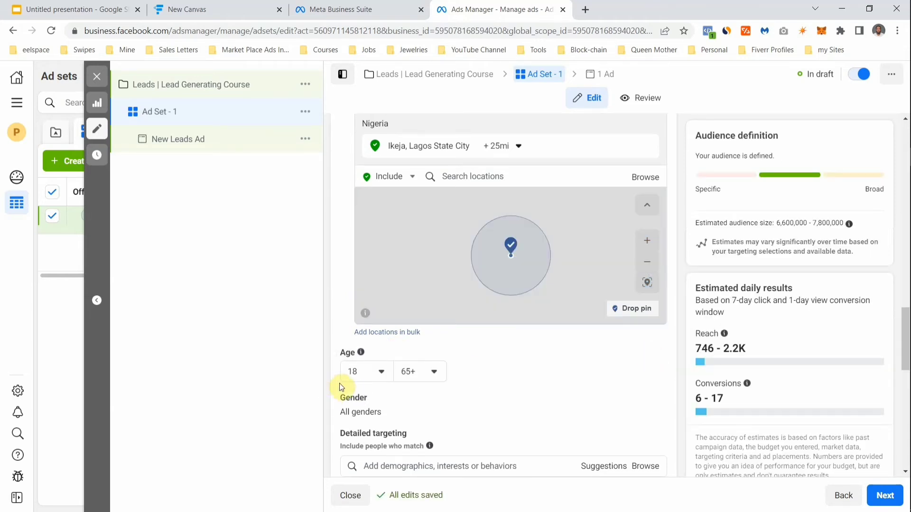
{"action": "left_click", "coordinate": [380, 372]}
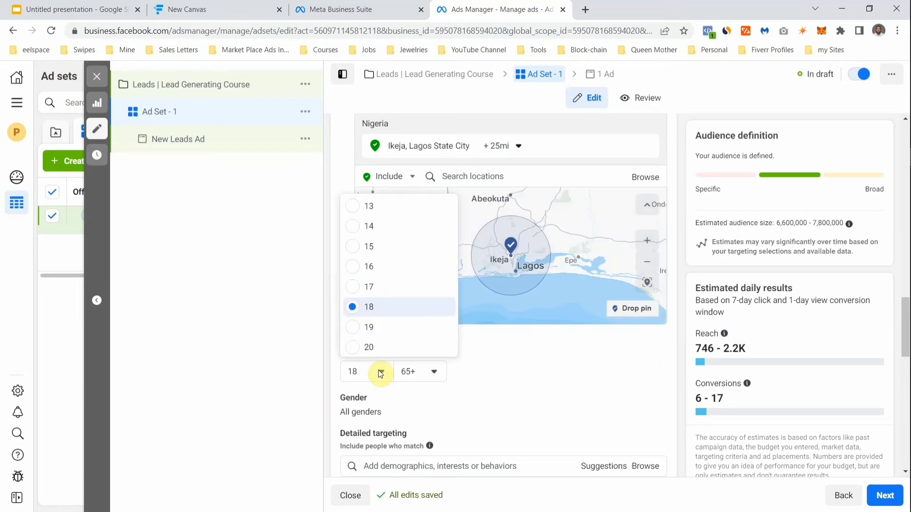
{"action": "scroll", "coordinate": [374, 306], "scroll_direction": "down", "scroll_amount": 3}
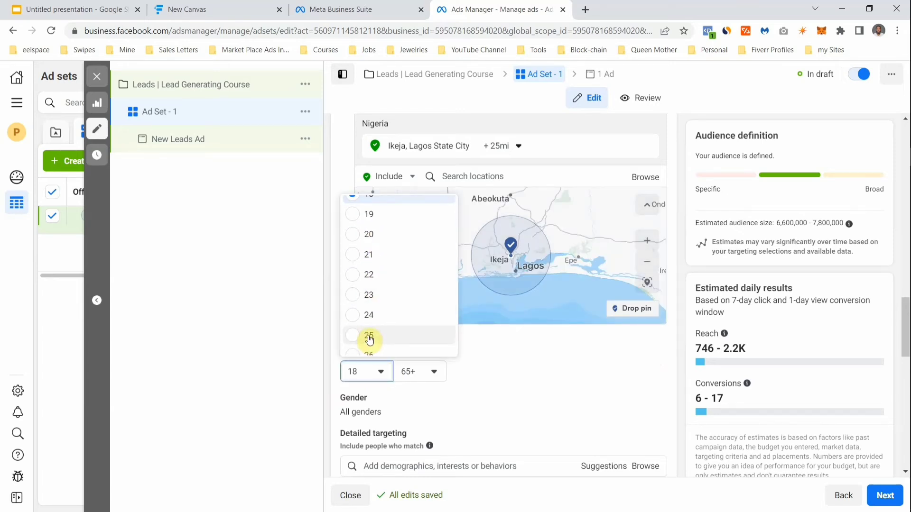
{"action": "left_click", "coordinate": [427, 375]}
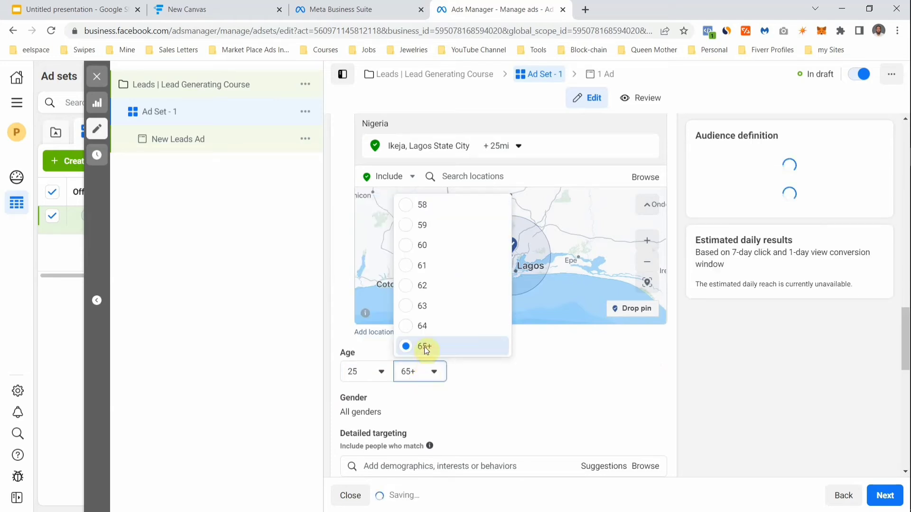
{"action": "scroll", "coordinate": [434, 235], "scroll_direction": "up", "scroll_amount": 2}
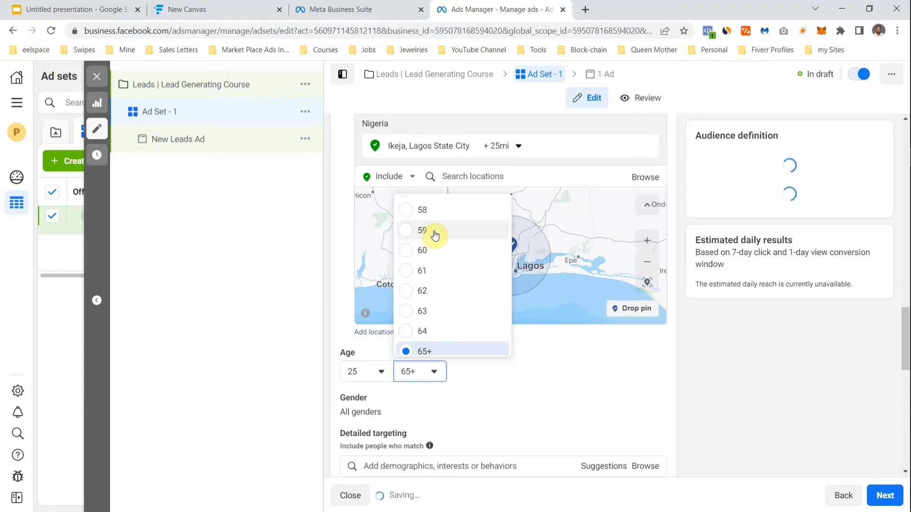
{"action": "scroll", "coordinate": [435, 236], "scroll_direction": "up", "scroll_amount": 3}
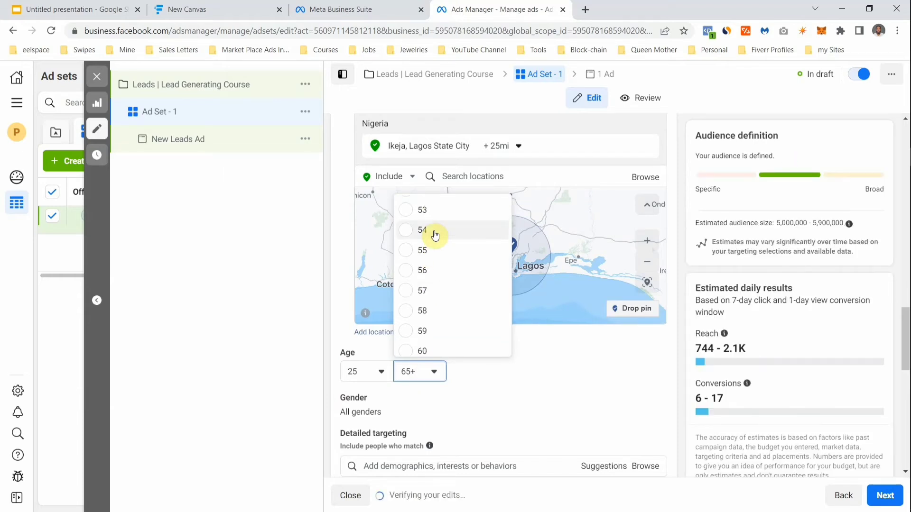
{"action": "scroll", "coordinate": [430, 216], "scroll_direction": "up", "scroll_amount": 1}
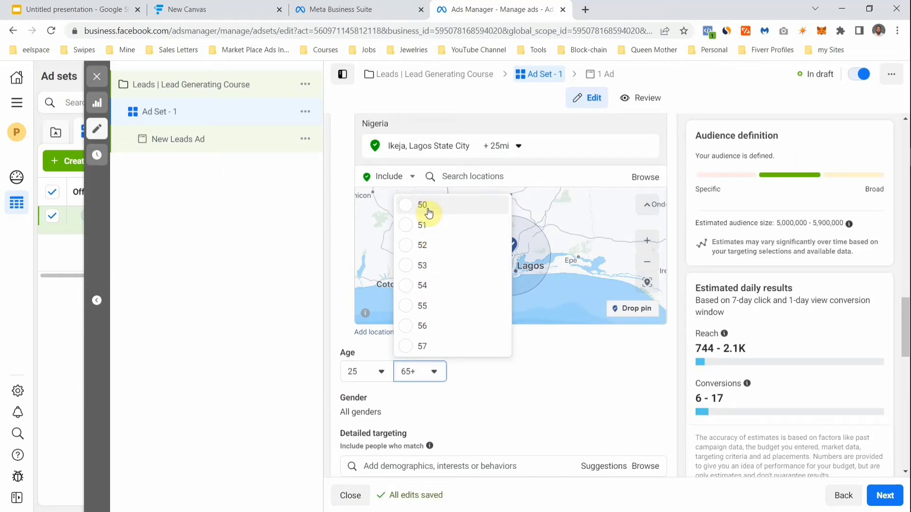
{"action": "left_click", "coordinate": [429, 214]}
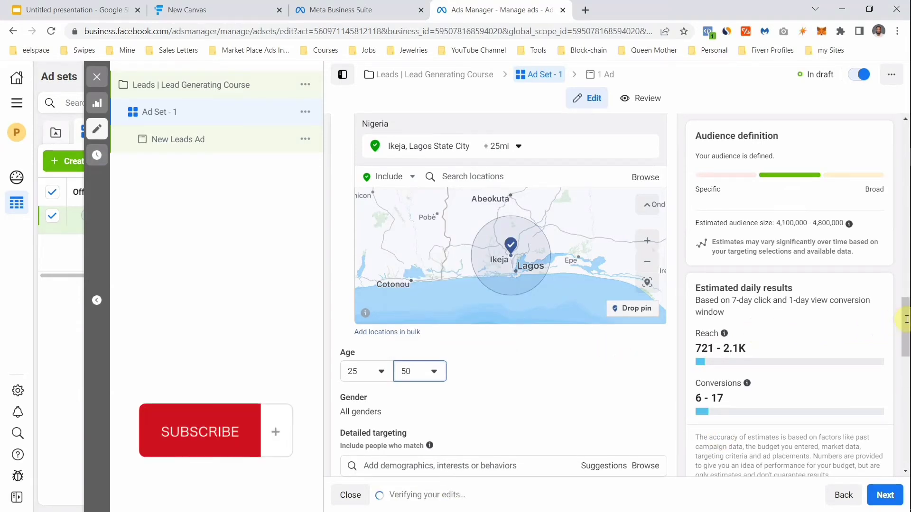
- Switch the ad set to manual placements and exclude Audience network, Messenger and Instagram, leaving only the Facebook platform
{"action": "left_click_drag", "start_coordinate": [905, 322], "coordinate": [904, 376]}
{"action": "scroll", "coordinate": [386, 291], "scroll_direction": "down", "scroll_amount": 5}
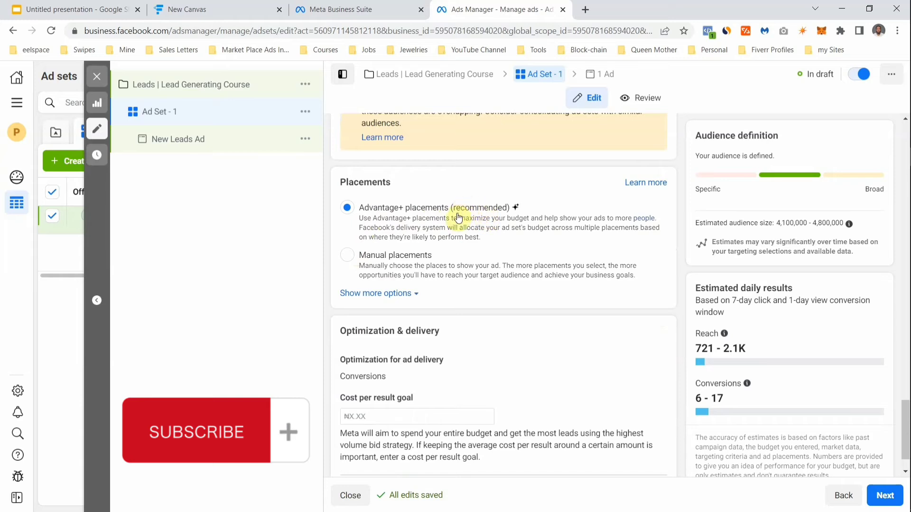
{"action": "left_click", "coordinate": [347, 256]}
{"action": "scroll", "coordinate": [348, 261], "scroll_direction": "down", "scroll_amount": 1}
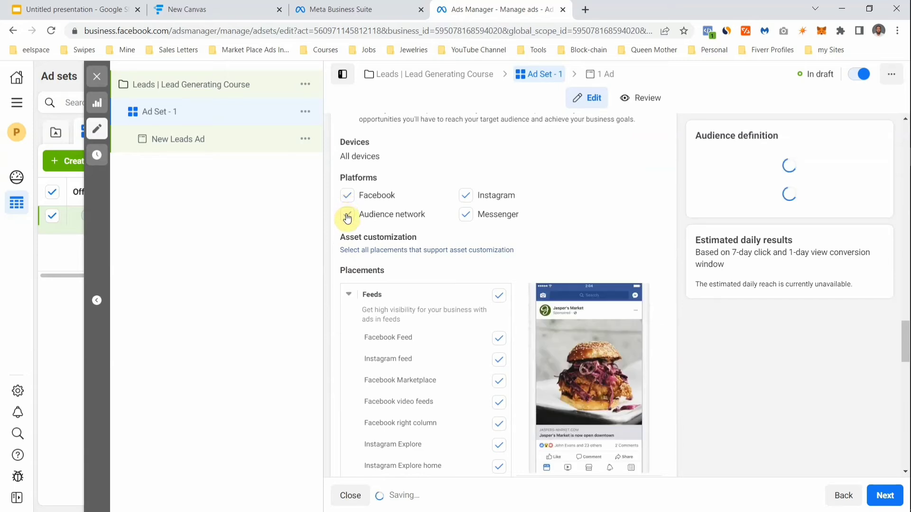
{"action": "left_click", "coordinate": [347, 215]}
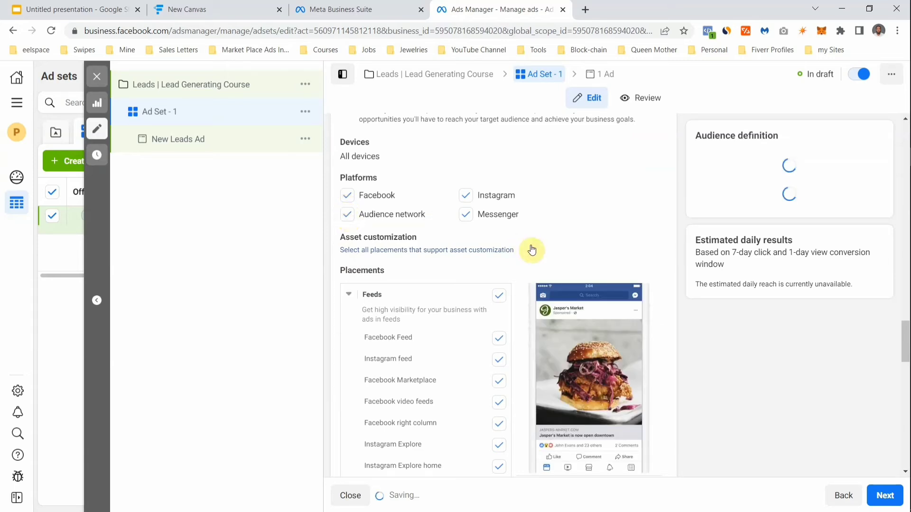
{"action": "left_click", "coordinate": [465, 219]}
{"action": "left_click", "coordinate": [466, 196]}
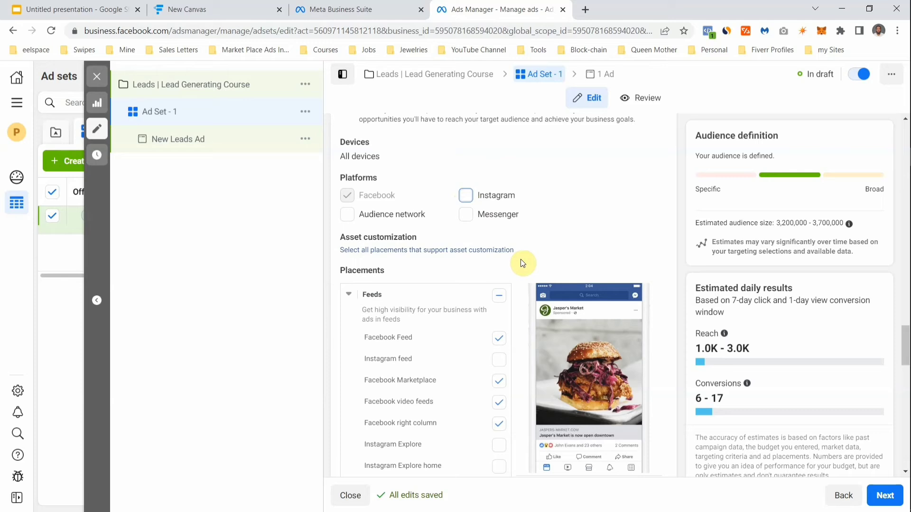
{"action": "left_click", "coordinate": [347, 296]}
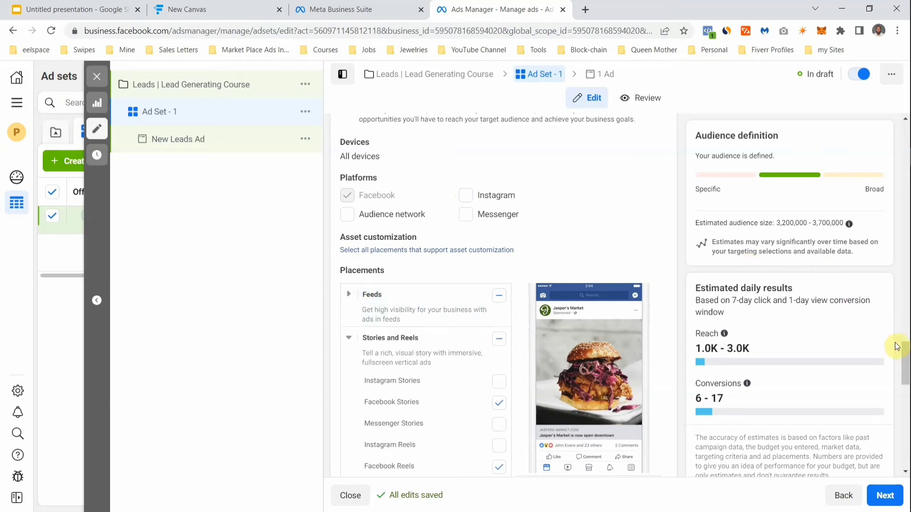
{"action": "left_click_drag", "start_coordinate": [901, 366], "coordinate": [902, 447]}
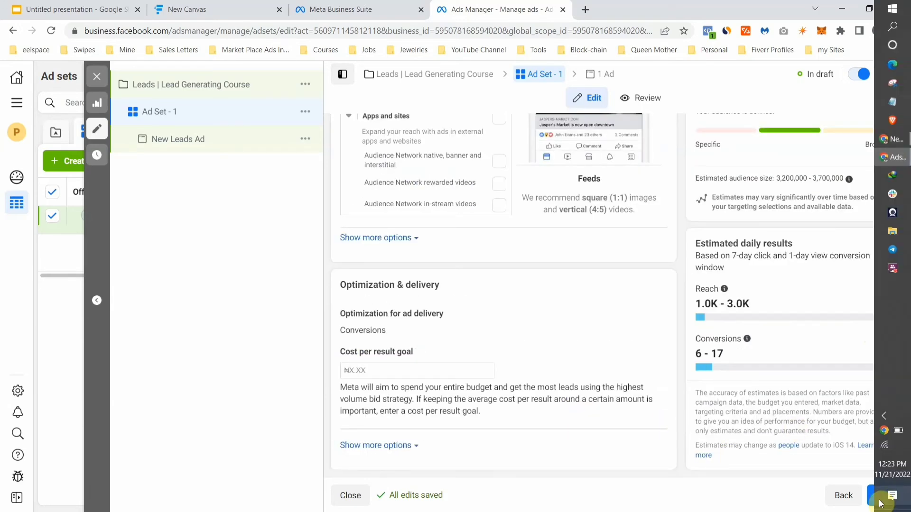
- Proceed to the ad level and rename the ad as "Ad- 1"
{"action": "left_click", "coordinate": [881, 495]}
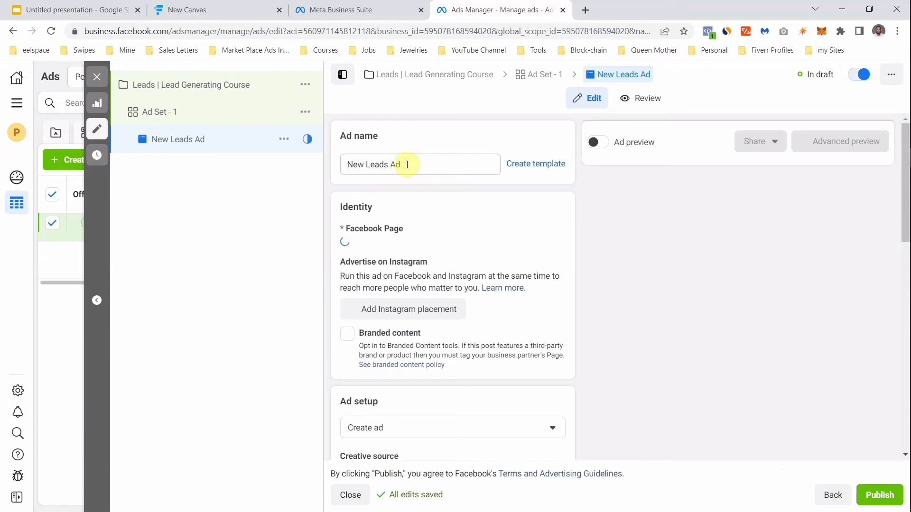
{"action": "left_click", "coordinate": [348, 165]}
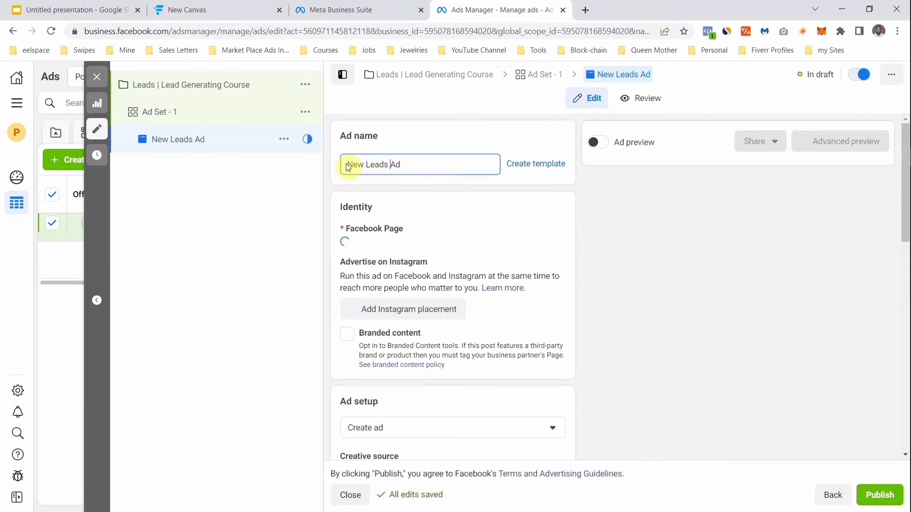
{"action": "left_click", "coordinate": [348, 167], "text": "shift"}
{"action": "key", "text": "BackSpace"}
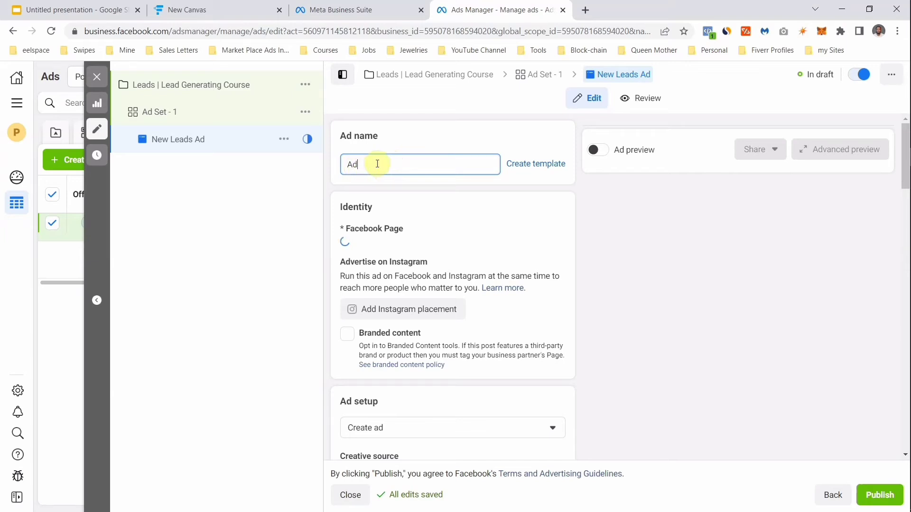
{"action": "type", "text": "- 1"}
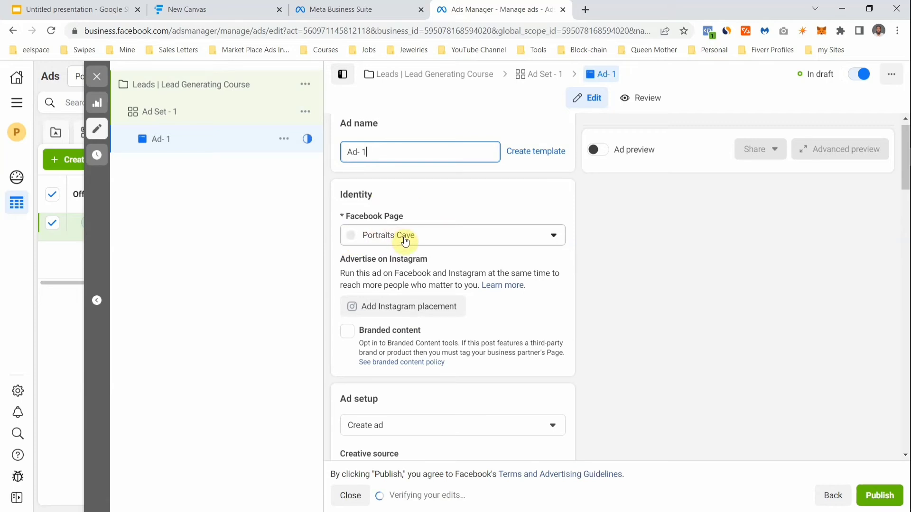
- Check which Facebook Pages are available for the ad's identity, keeping Portraits Cave selected
{"action": "left_click", "coordinate": [508, 238]}
{"action": "scroll", "coordinate": [427, 209], "scroll_direction": "down", "scroll_amount": 1}
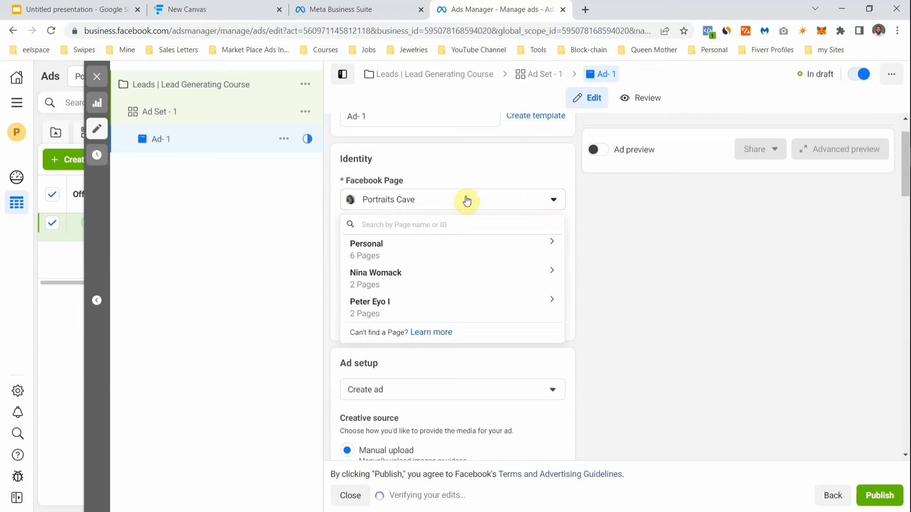
{"action": "left_click", "coordinate": [439, 199]}
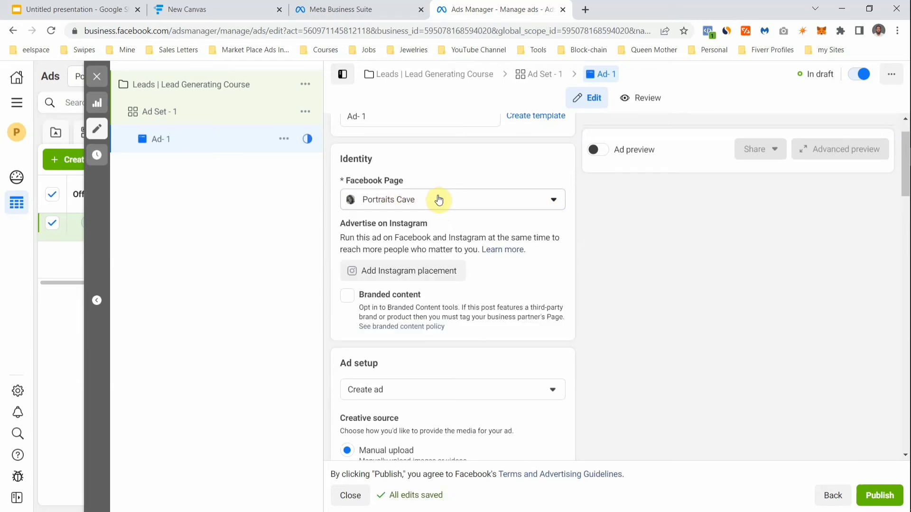
- Review the ad setup's creative source and format options
{"action": "scroll", "coordinate": [434, 284], "scroll_direction": "down", "scroll_amount": 2}
{"action": "scroll", "coordinate": [435, 283], "scroll_direction": "down", "scroll_amount": 2}
{"action": "scroll", "coordinate": [435, 283], "scroll_direction": "down", "scroll_amount": 1}
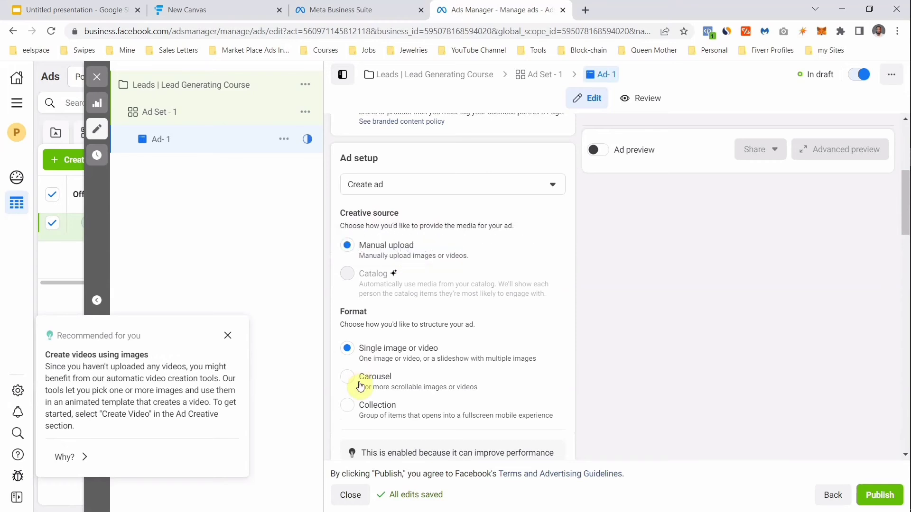
{"action": "scroll", "coordinate": [360, 386], "scroll_direction": "down", "scroll_amount": 1}
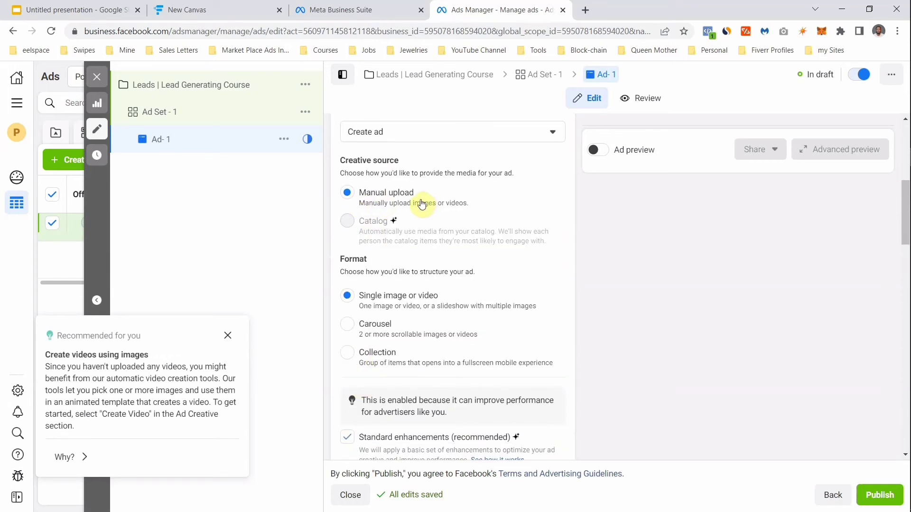
{"action": "mouse_move", "coordinate": [377, 220]}
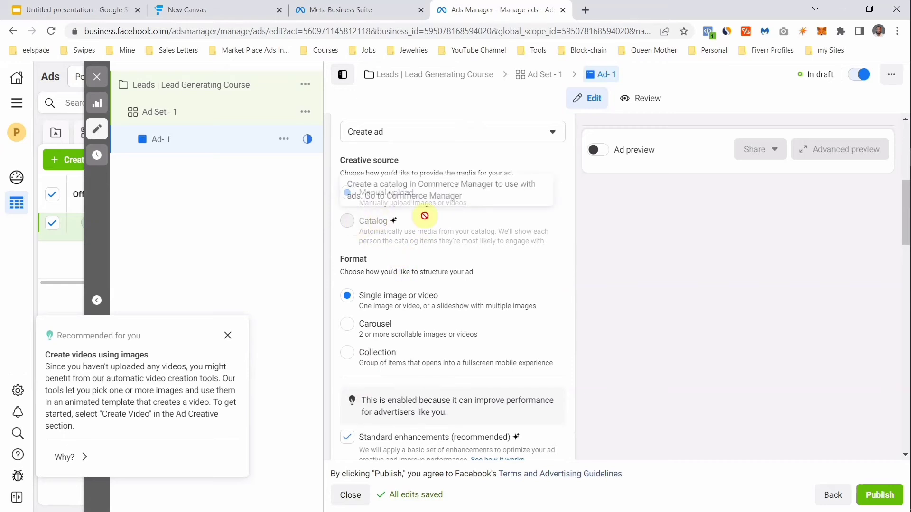
{"action": "scroll", "coordinate": [365, 252], "scroll_direction": "down", "scroll_amount": 1}
{"action": "scroll", "coordinate": [373, 279], "scroll_direction": "down", "scroll_amount": 1}
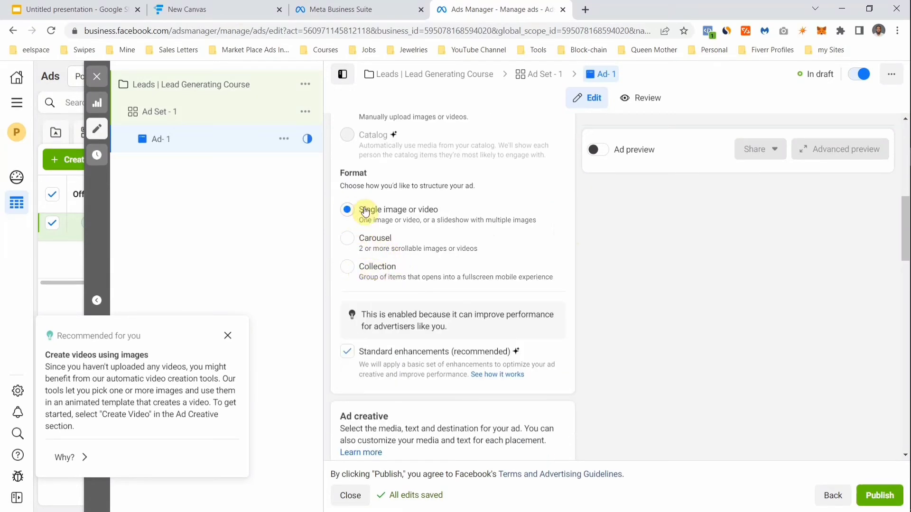
{"action": "scroll", "coordinate": [401, 351], "scroll_direction": "down", "scroll_amount": 1}
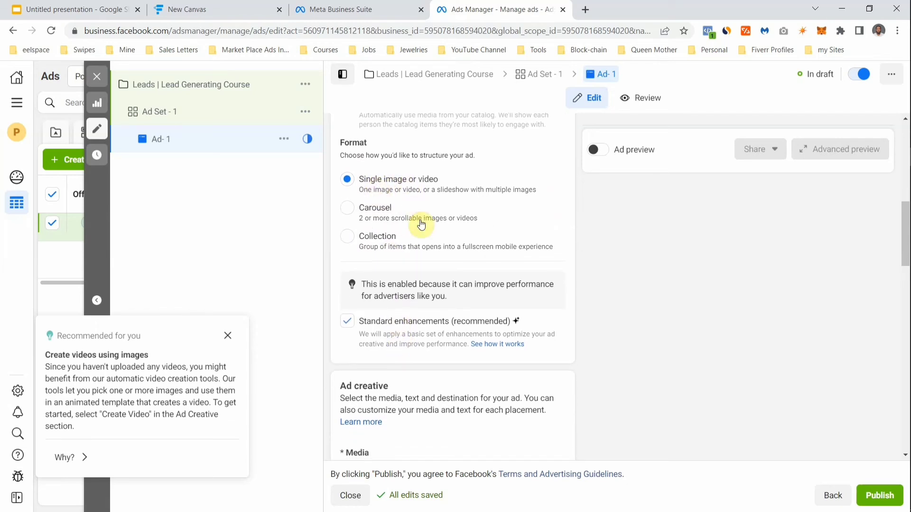
- Add the untitled 828 × 835 portrait image from the account images as the ad's media
{"action": "scroll", "coordinate": [421, 226], "scroll_direction": "down", "scroll_amount": 4}
{"action": "scroll", "coordinate": [421, 226], "scroll_direction": "down", "scroll_amount": 2}
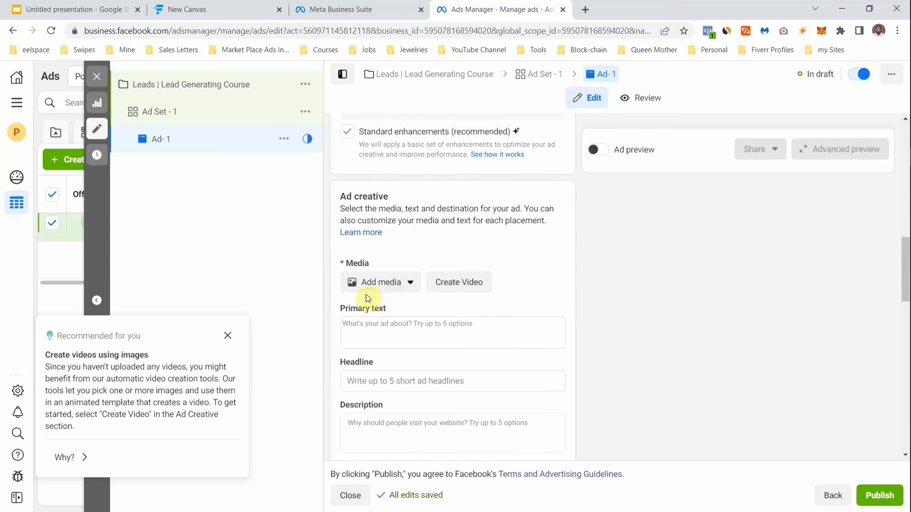
{"action": "left_click", "coordinate": [403, 283]}
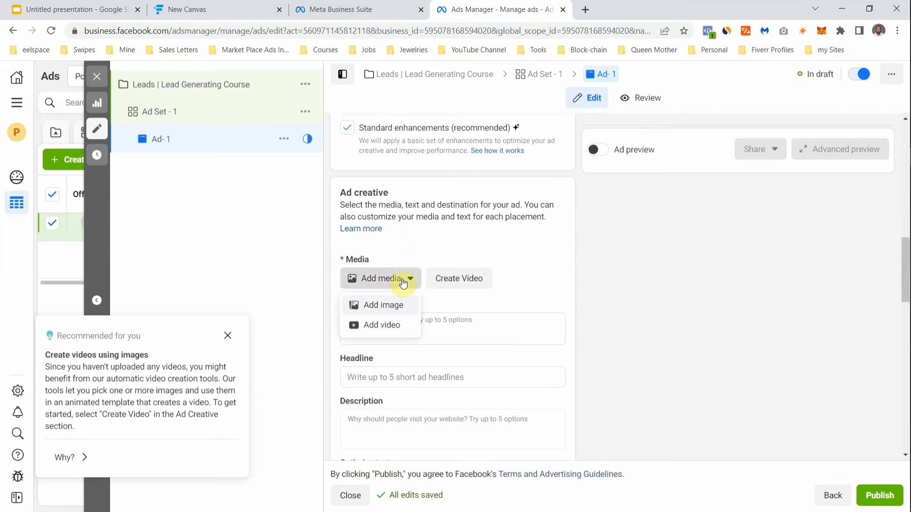
{"action": "left_click", "coordinate": [437, 300]}
{"action": "scroll", "coordinate": [437, 300], "scroll_direction": "down", "scroll_amount": 1}
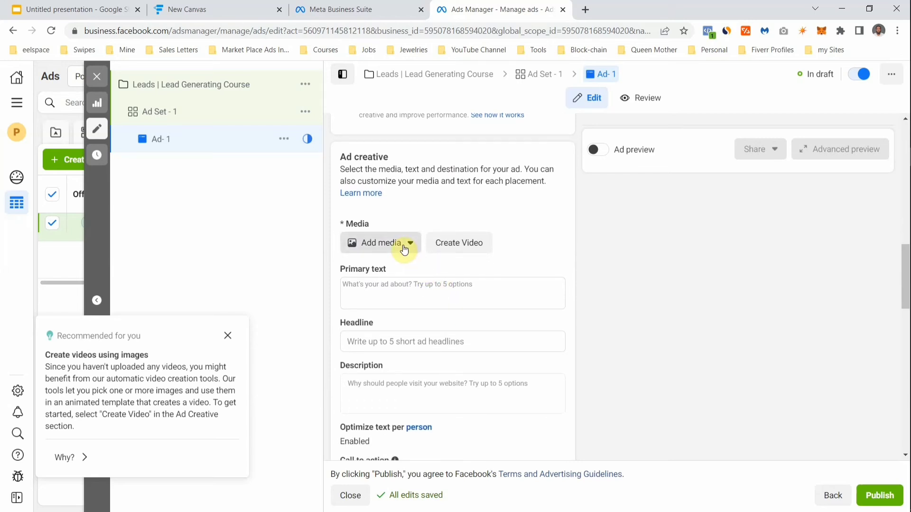
{"action": "left_click", "coordinate": [404, 250]}
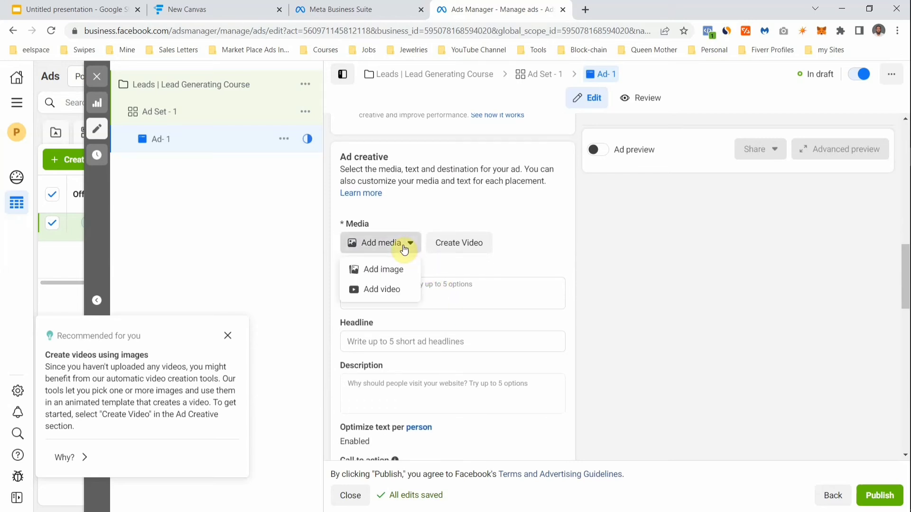
{"action": "left_click", "coordinate": [381, 273]}
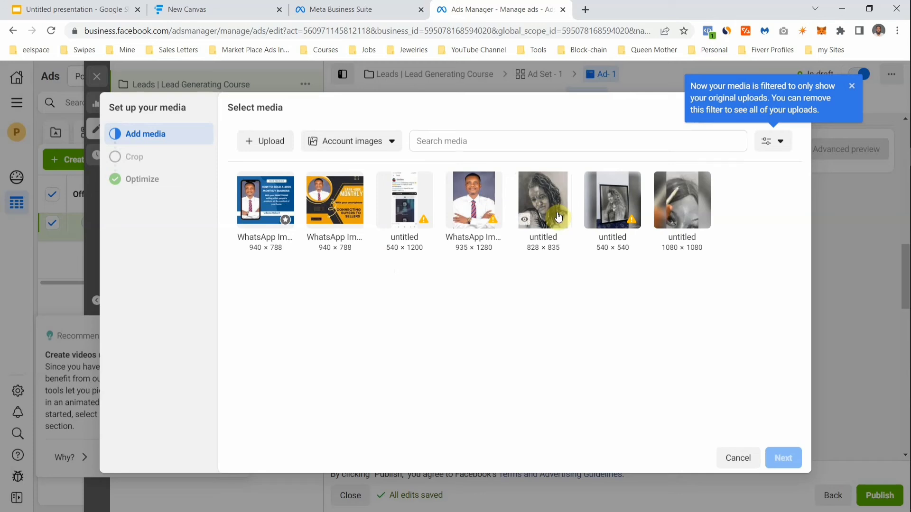
{"action": "left_click", "coordinate": [558, 217]}
{"action": "left_click", "coordinate": [780, 459]}
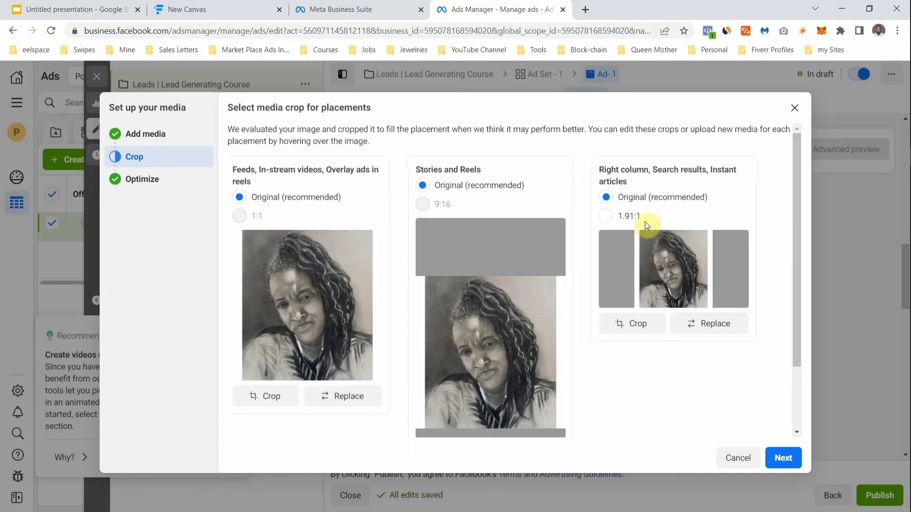
- Accept the original crops for all placements and turn on all Advantage+ creative optimizations for the image
{"action": "left_click", "coordinate": [782, 459]}
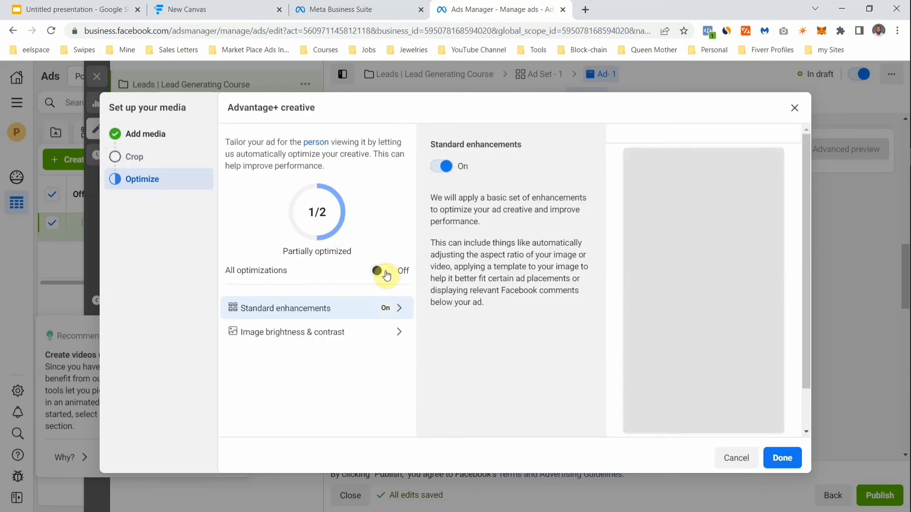
{"action": "left_click", "coordinate": [387, 269]}
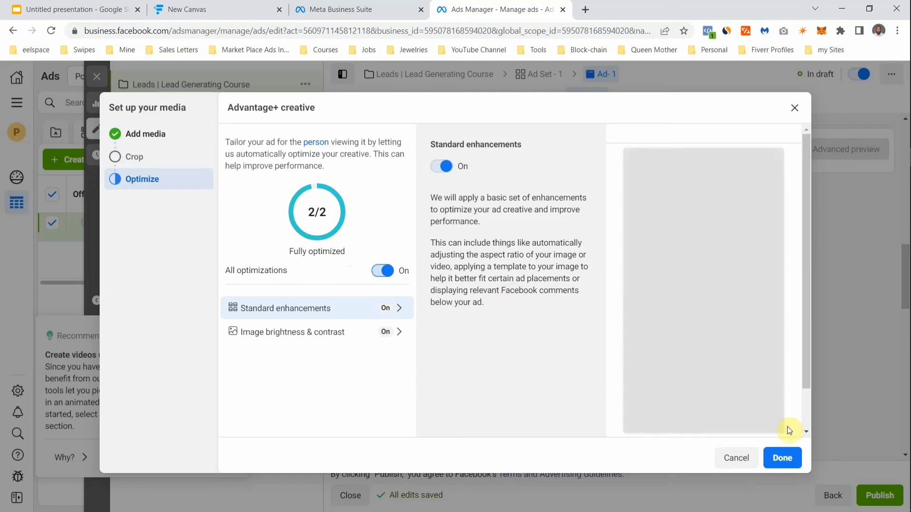
{"action": "left_click", "coordinate": [783, 458]}
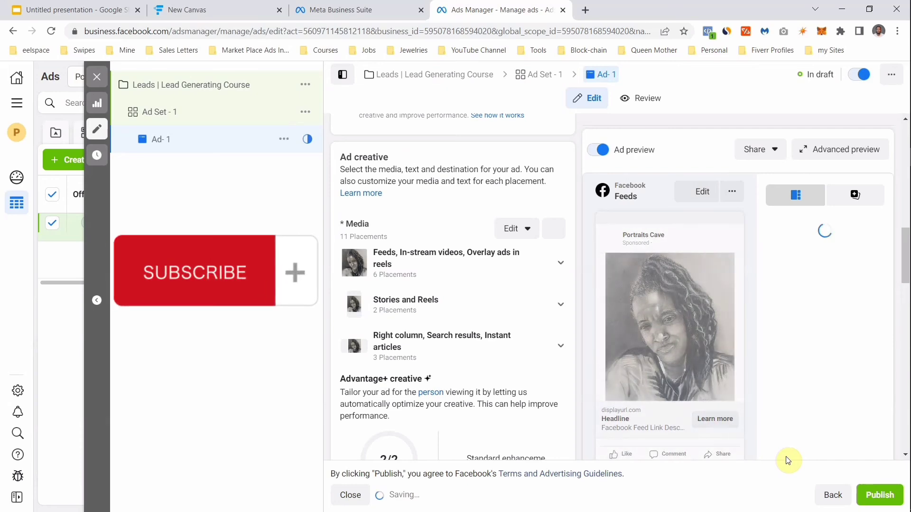
- Fill the ad's primary text with the suggested previous-ad copy starting "From homeless to building a 400k monthly business with my smartphone"
{"action": "scroll", "coordinate": [520, 376], "scroll_direction": "down", "scroll_amount": 3}
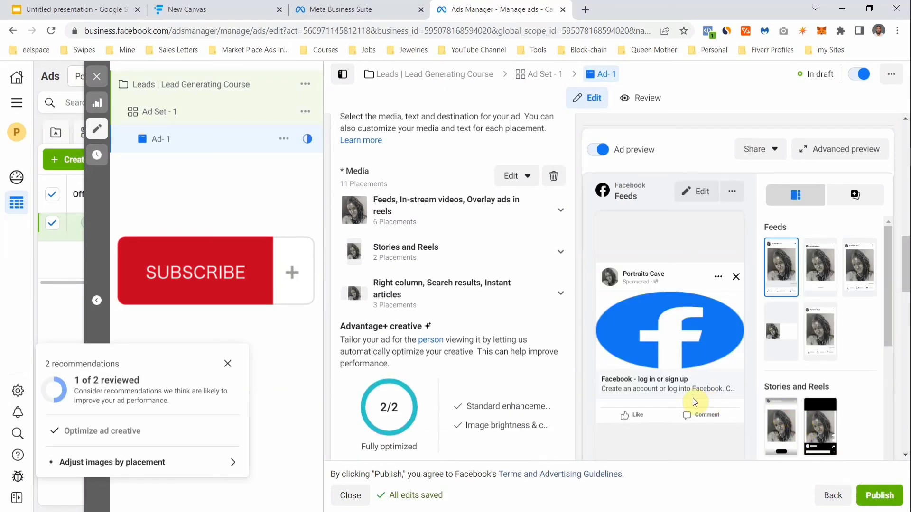
{"action": "scroll", "coordinate": [519, 376], "scroll_direction": "down", "scroll_amount": 5}
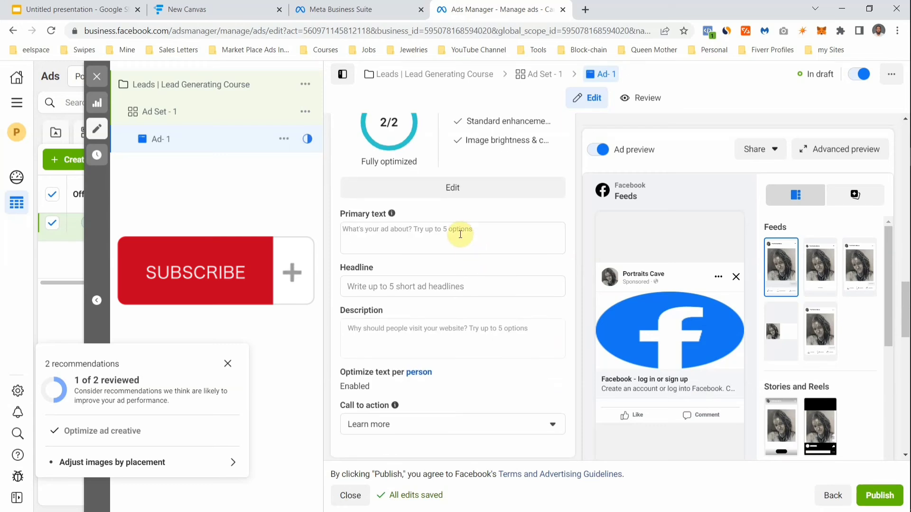
{"action": "left_click", "coordinate": [460, 234]}
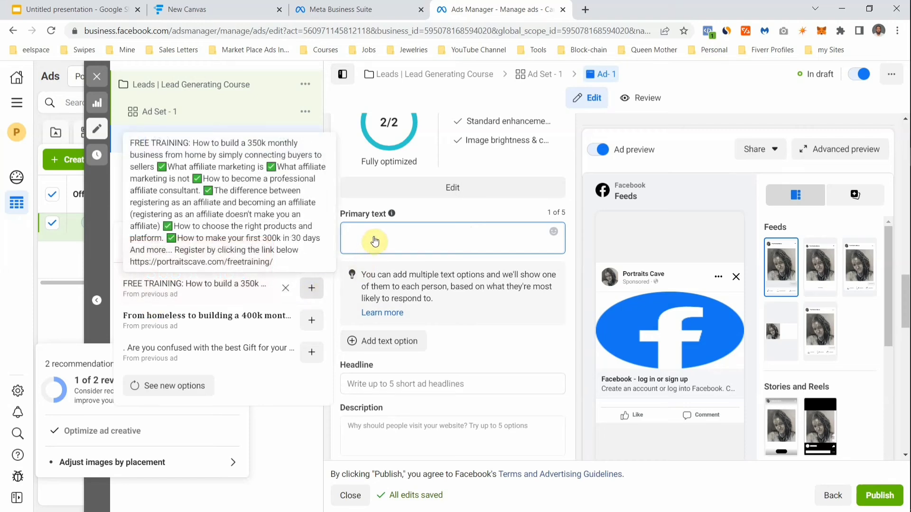
{"action": "left_click", "coordinate": [299, 201]}
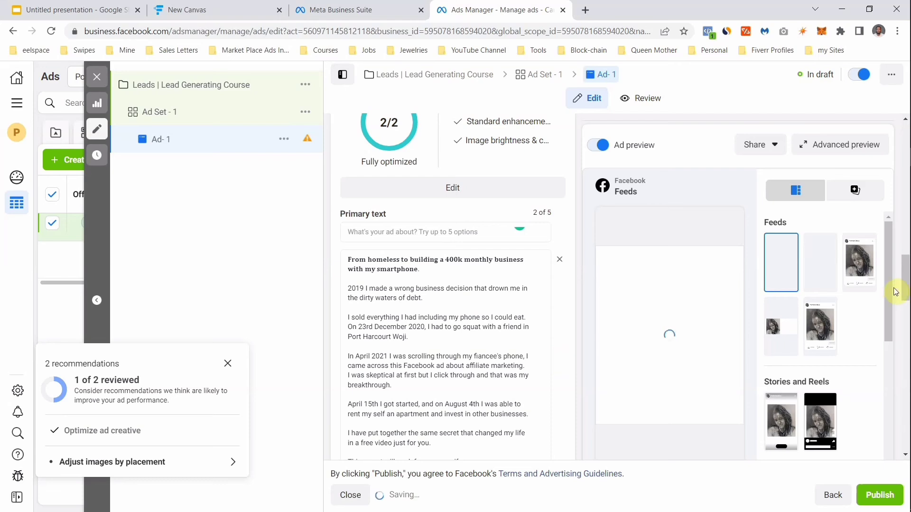
- Set the ad's headline to the "REGISTER HERE" text with pointing-hand emojis
{"action": "scroll", "coordinate": [478, 209], "scroll_direction": "down", "scroll_amount": 7}
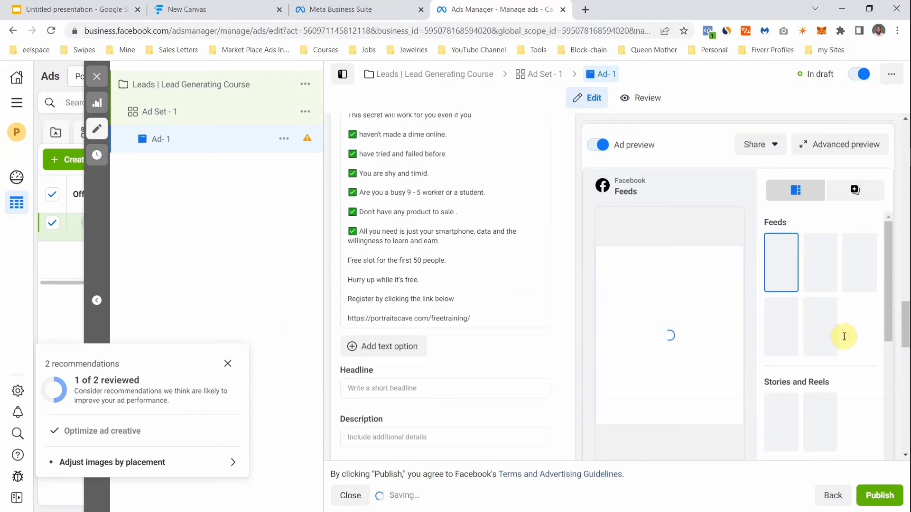
{"action": "scroll", "coordinate": [898, 327], "scroll_direction": "down", "scroll_amount": 5}
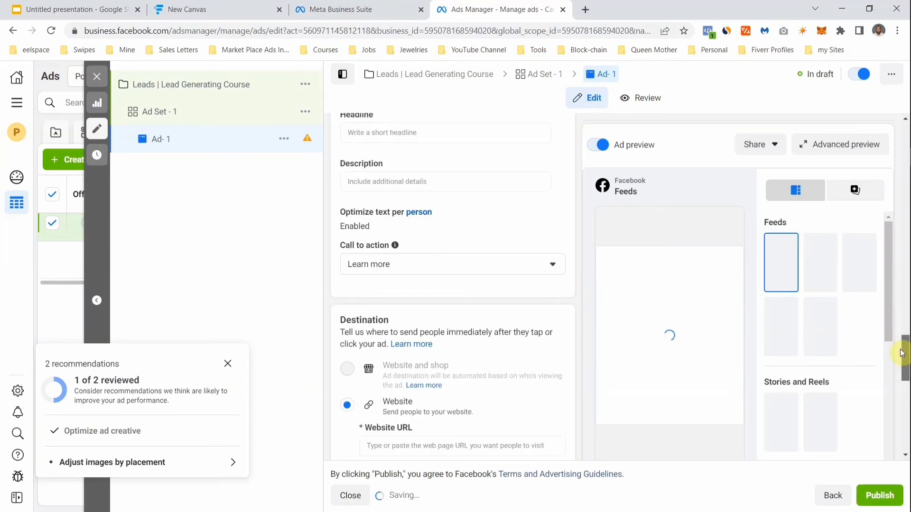
{"action": "scroll", "coordinate": [891, 293], "scroll_direction": "up", "scroll_amount": 6}
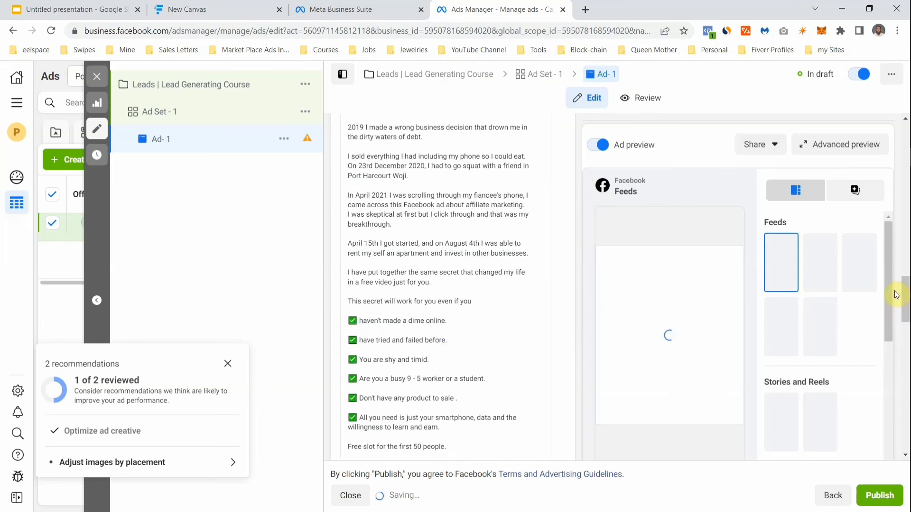
{"action": "left_click", "coordinate": [905, 337]}
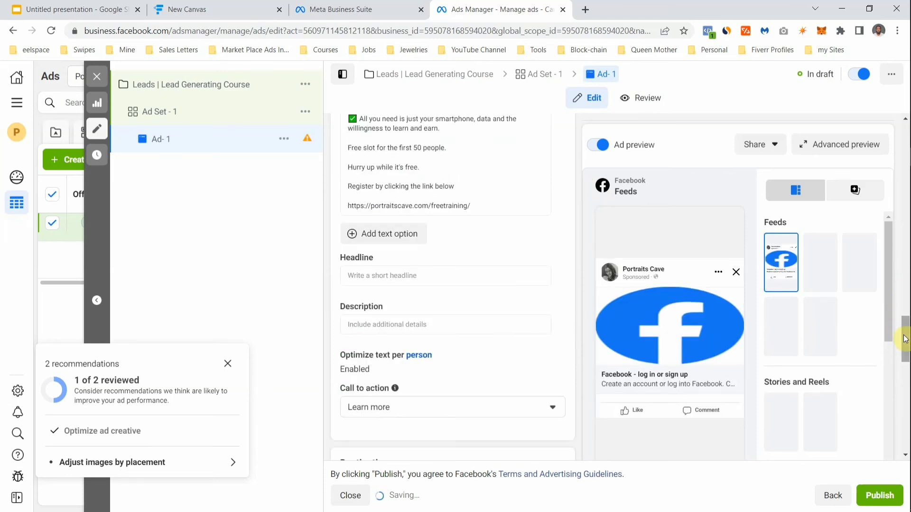
{"action": "left_click", "coordinate": [419, 276]}
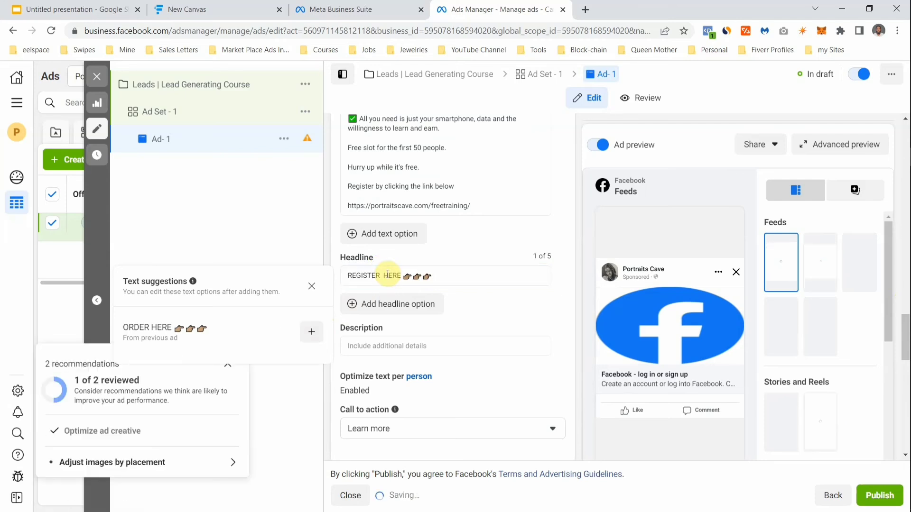
- Choose "Learn more" as the ad's call to action
{"action": "scroll", "coordinate": [445, 325], "scroll_direction": "down", "scroll_amount": 3}
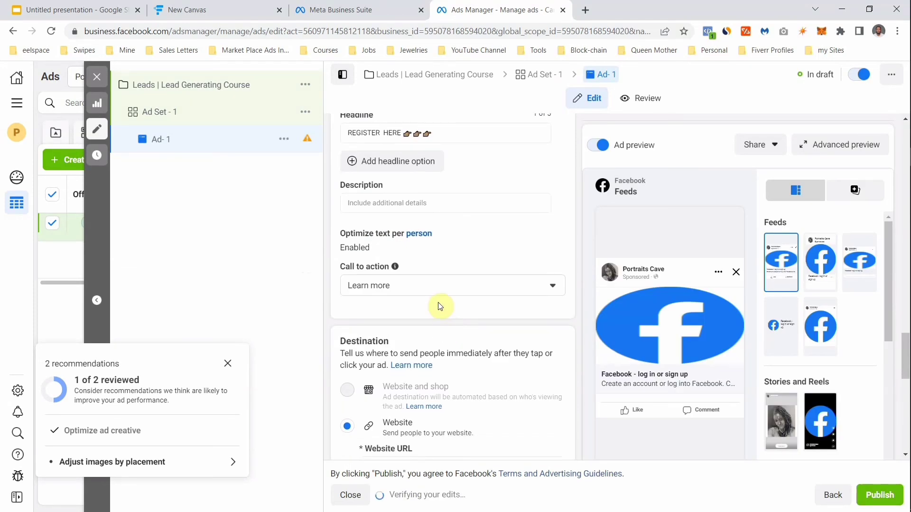
{"action": "left_click", "coordinate": [407, 284]}
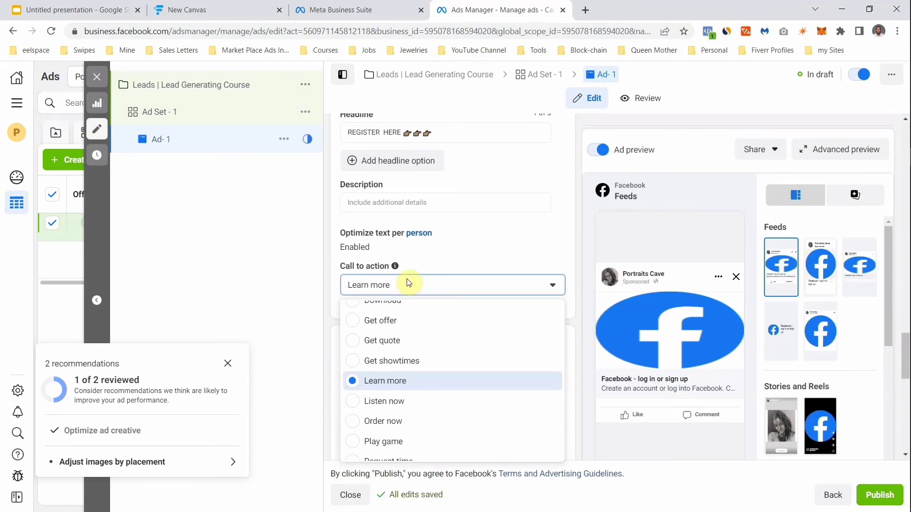
{"action": "left_click", "coordinate": [397, 383]}
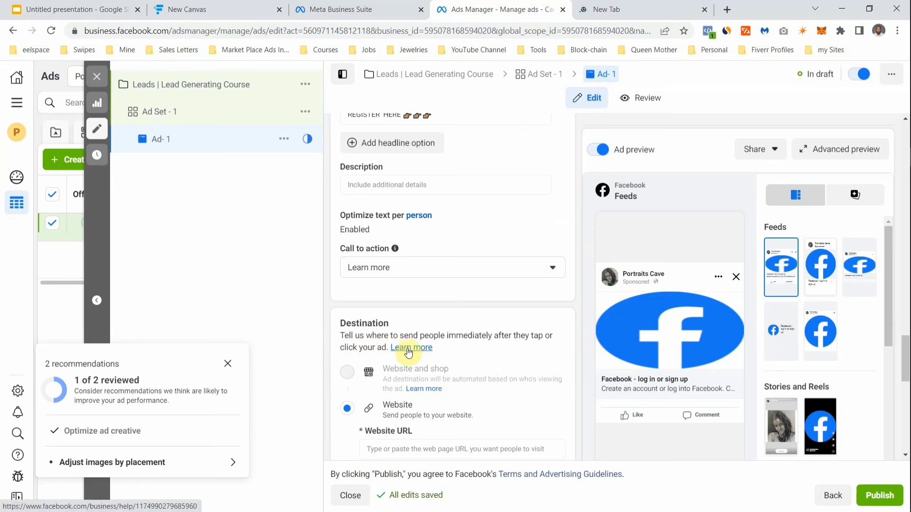
{"action": "scroll", "coordinate": [431, 397], "scroll_direction": "down", "scroll_amount": 2}
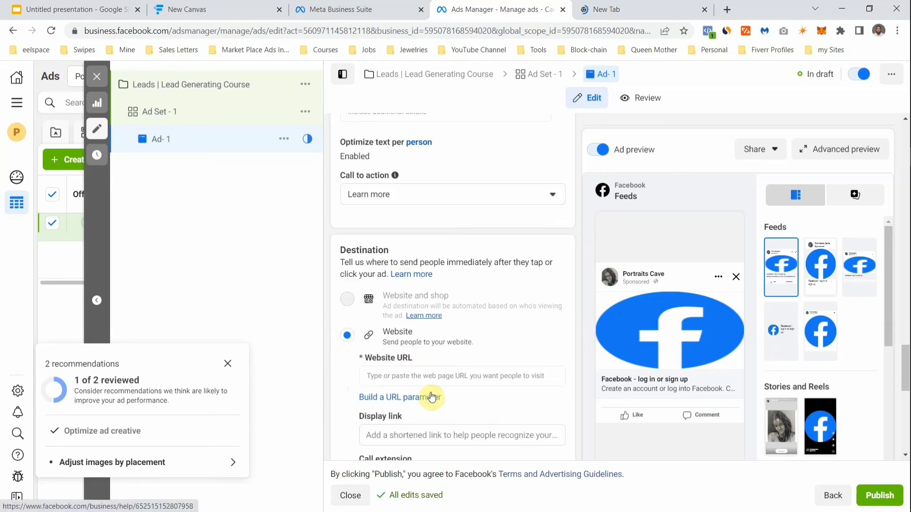
{"action": "mouse_move", "coordinate": [430, 398]}
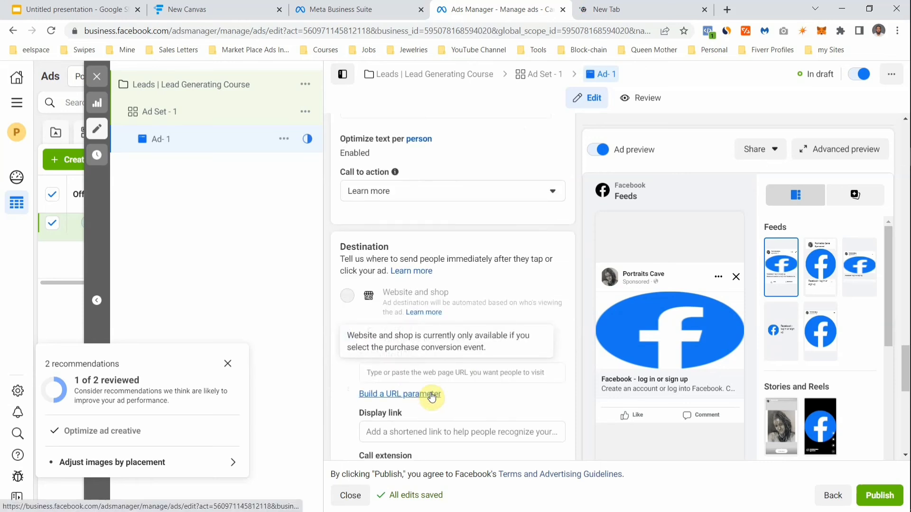
{"action": "left_click", "coordinate": [413, 377]}
{"action": "type", "text": "https://portraitscave.com/freetraining/"}
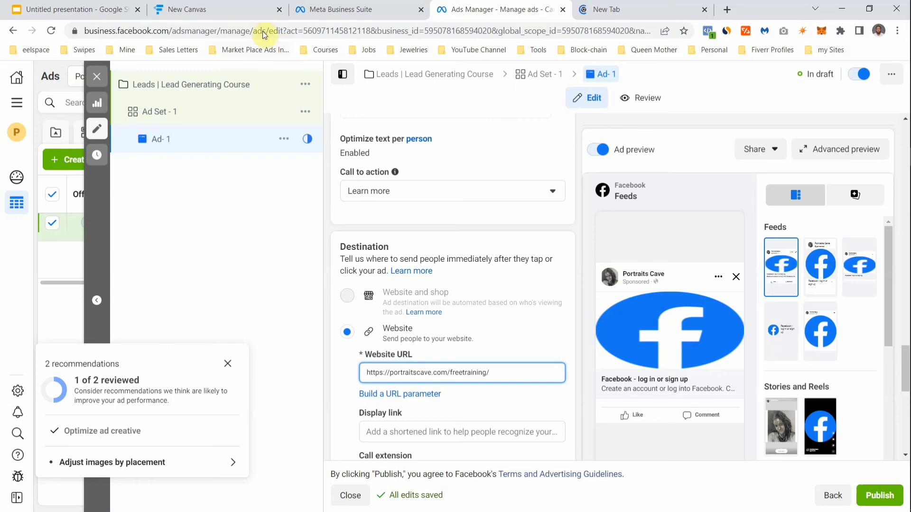
- Review the opt-in, thank-you and email stages on the Funnelytics canvas, and return to Ads Manager, waiting for the page to respond
{"action": "left_click", "coordinate": [229, 16]}
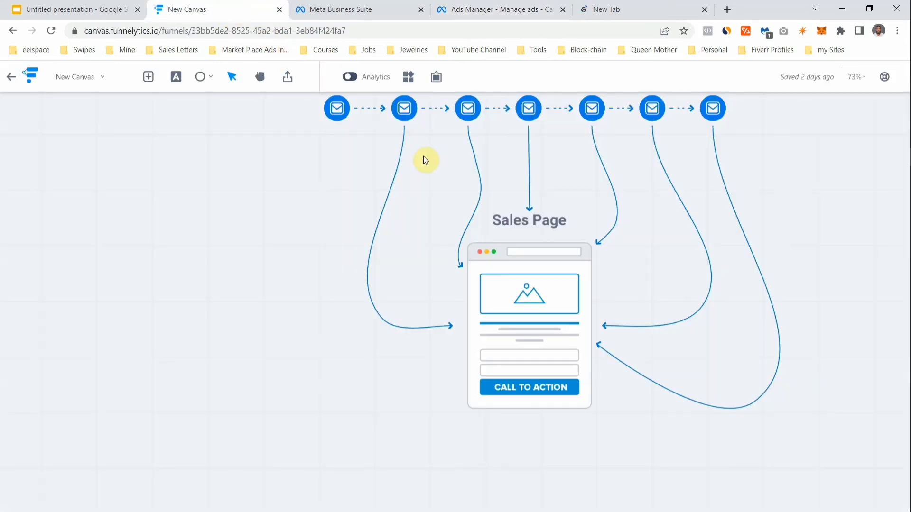
{"action": "scroll", "coordinate": [426, 160], "scroll_direction": "up", "scroll_amount": 3}
{"action": "scroll", "coordinate": [426, 160], "scroll_direction": "up", "scroll_amount": 4}
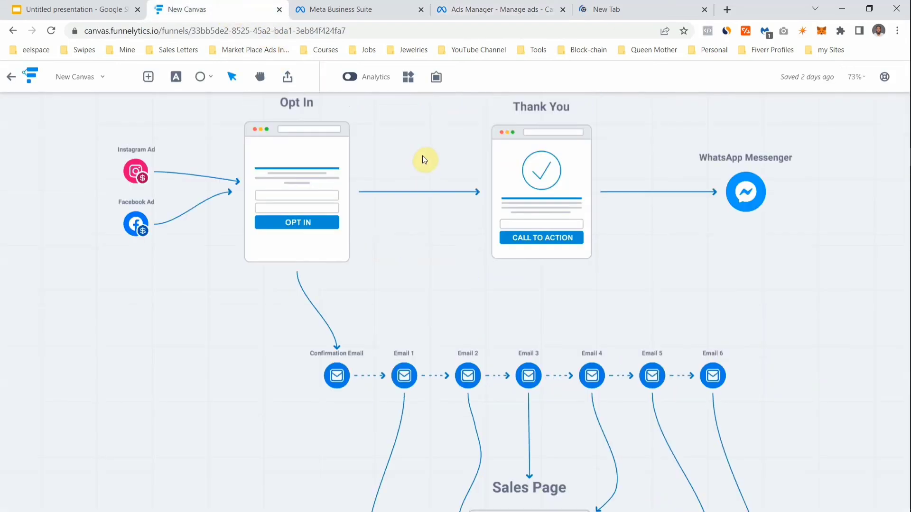
{"action": "scroll", "coordinate": [304, 141], "scroll_direction": "up", "scroll_amount": 2}
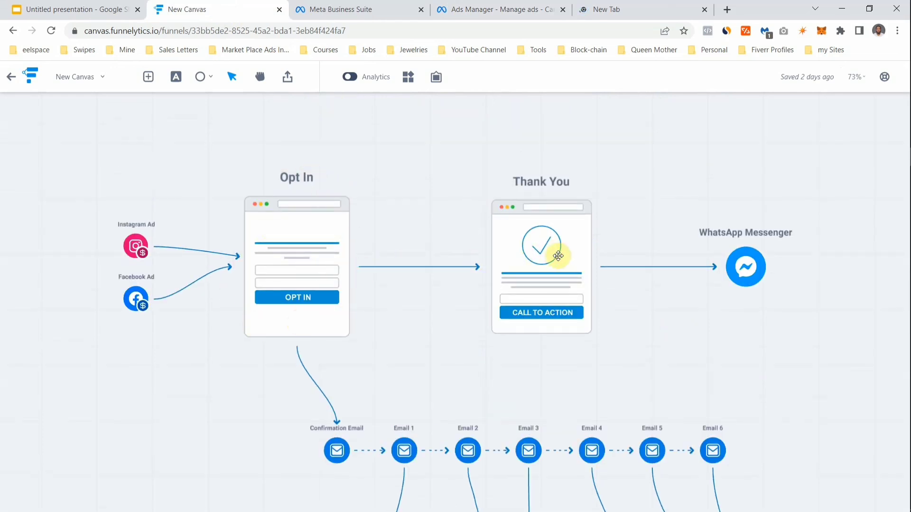
{"action": "scroll", "coordinate": [325, 420], "scroll_direction": "down", "scroll_amount": 4}
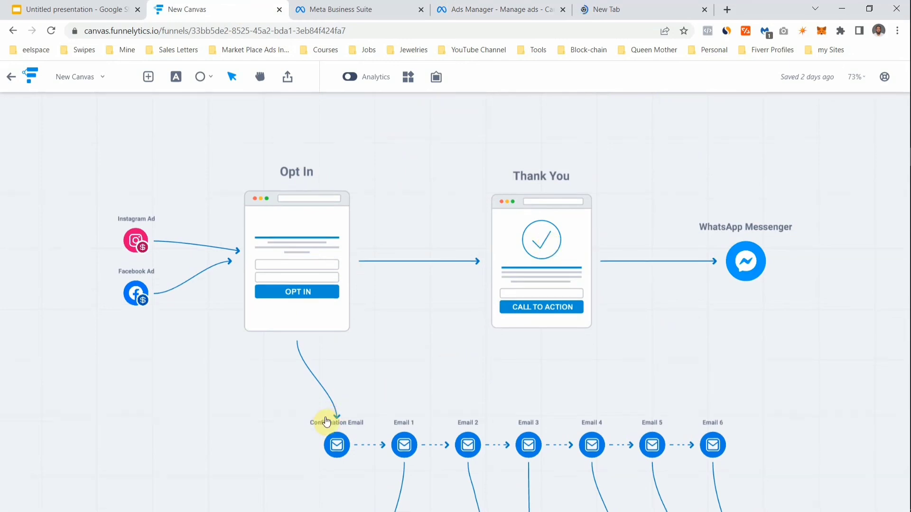
{"action": "left_click", "coordinate": [488, 10]}
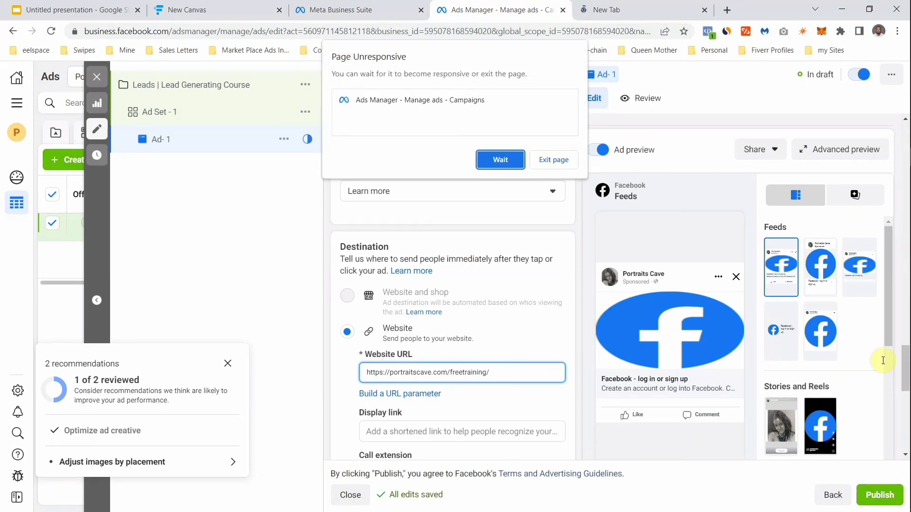
{"action": "left_click", "coordinate": [501, 161]}
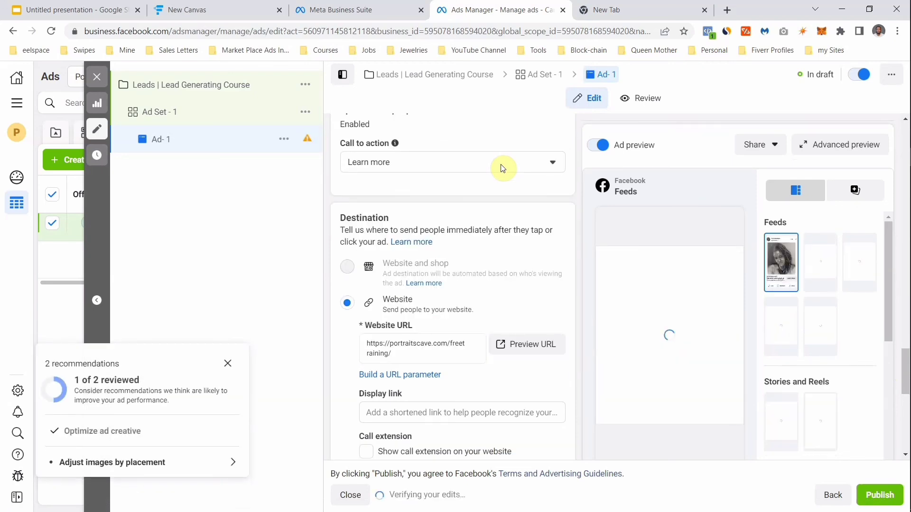
- Select Facebook event as the ad's destination type
{"action": "scroll", "coordinate": [522, 189], "scroll_direction": "down", "scroll_amount": 1}
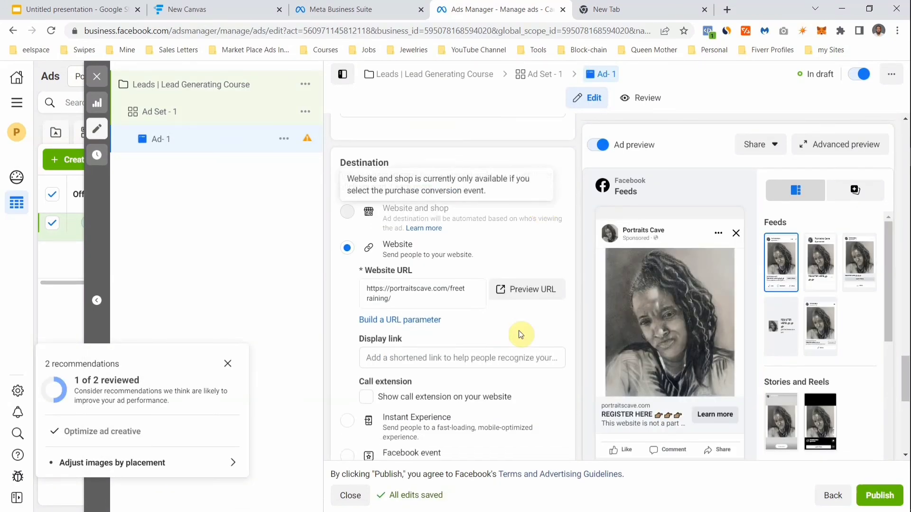
{"action": "scroll", "coordinate": [519, 334], "scroll_direction": "down", "scroll_amount": 3}
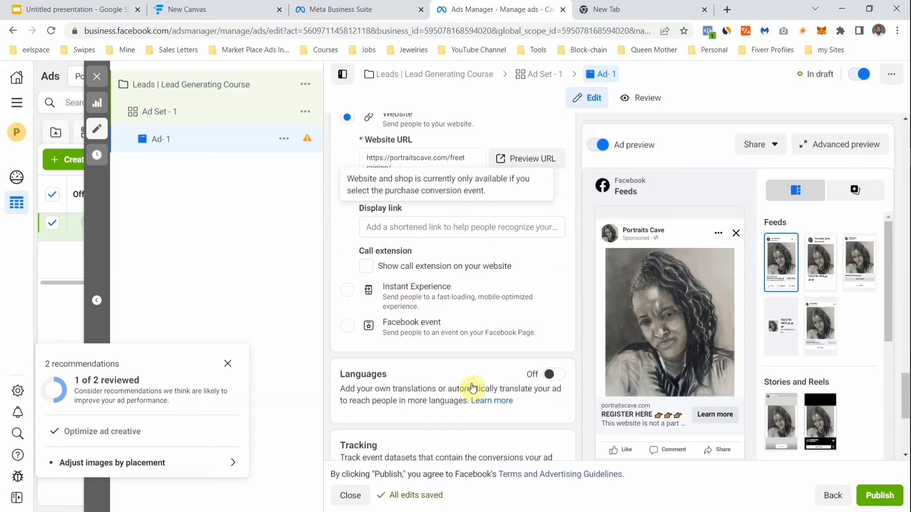
{"action": "left_click", "coordinate": [367, 325]}
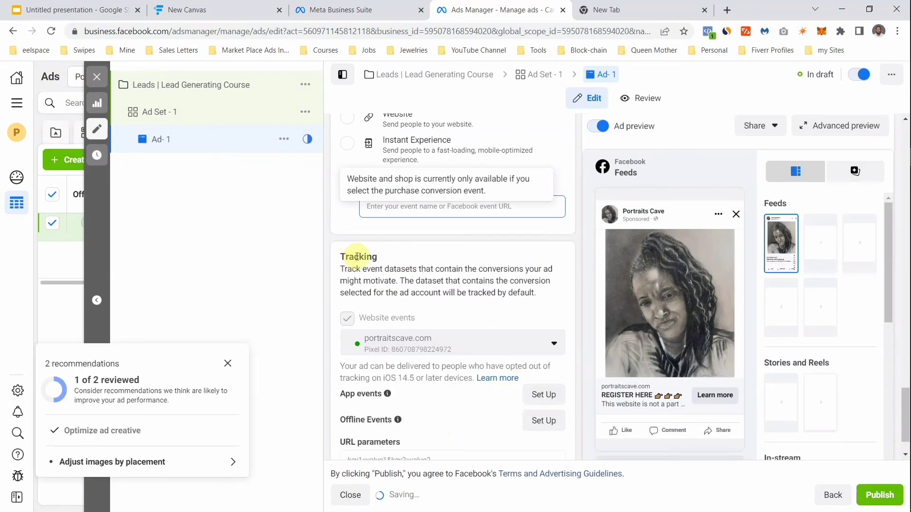